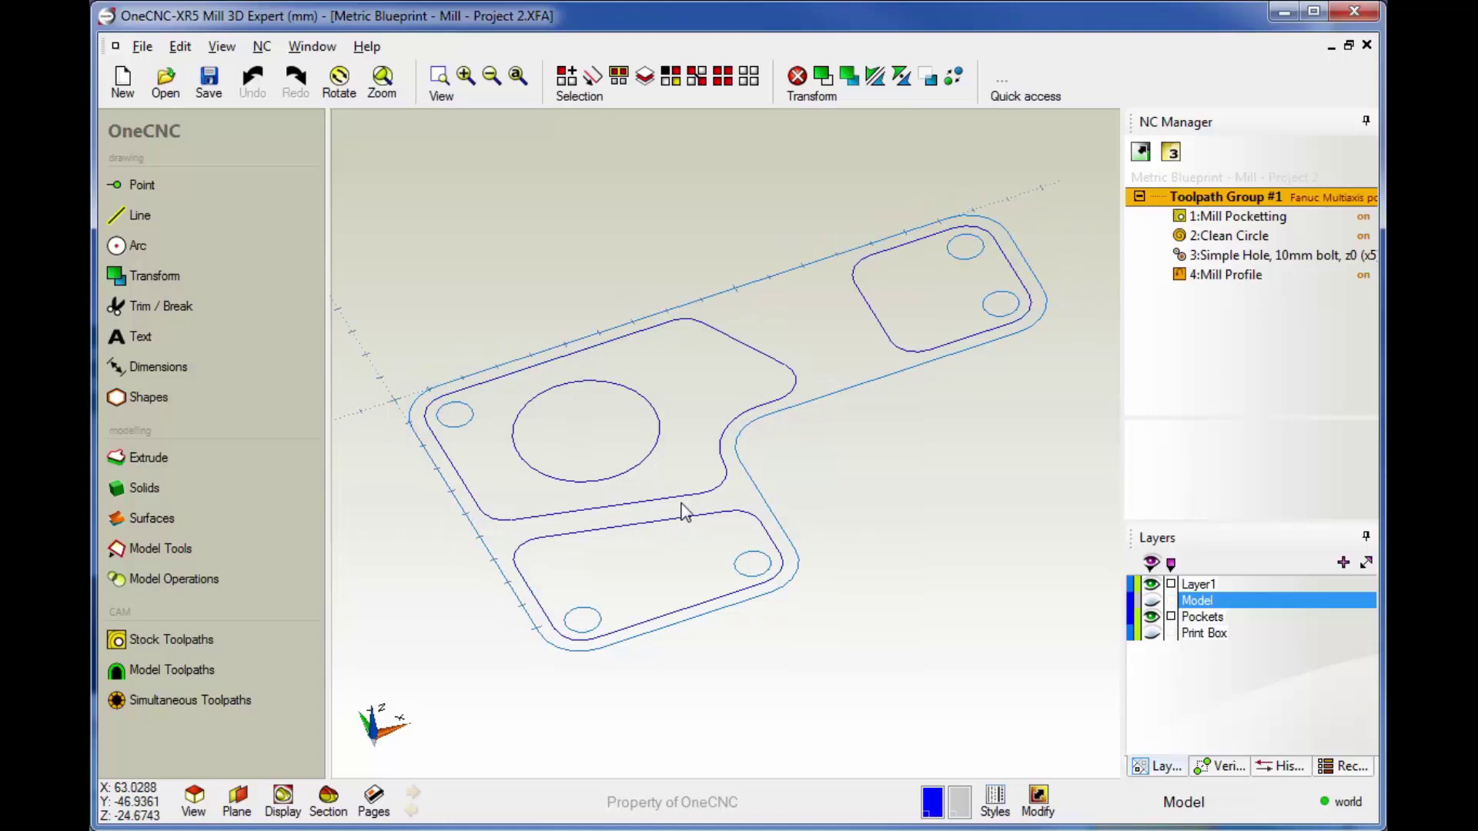
# - Open NC processing for Toolpath Group #1 and set its post processor to Fadal
pyautogui.moveTo(699, 464); pyautogui.dragTo(721, 475, button='middle')
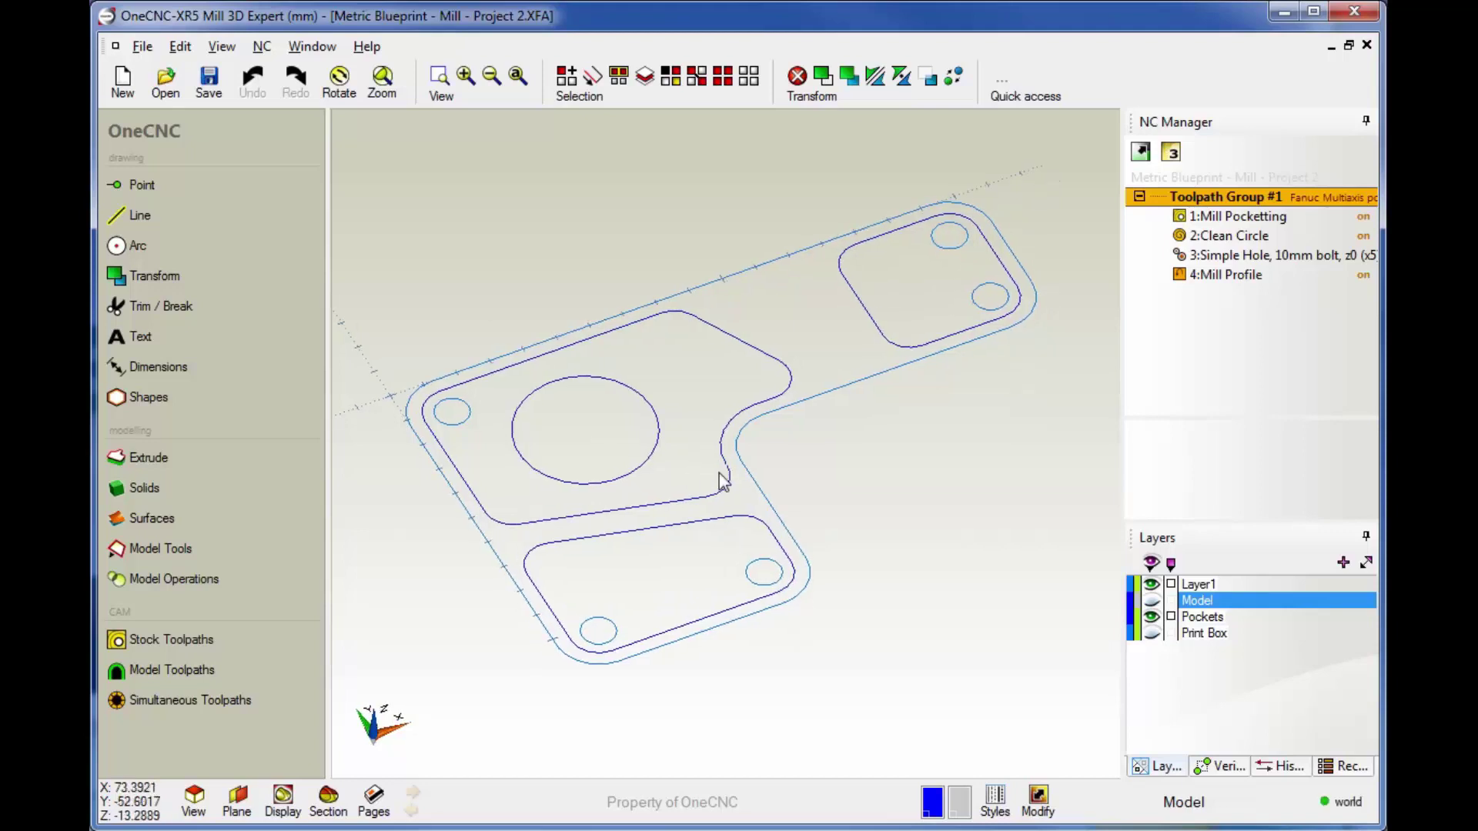
pyautogui.doubleClick(1205, 200)
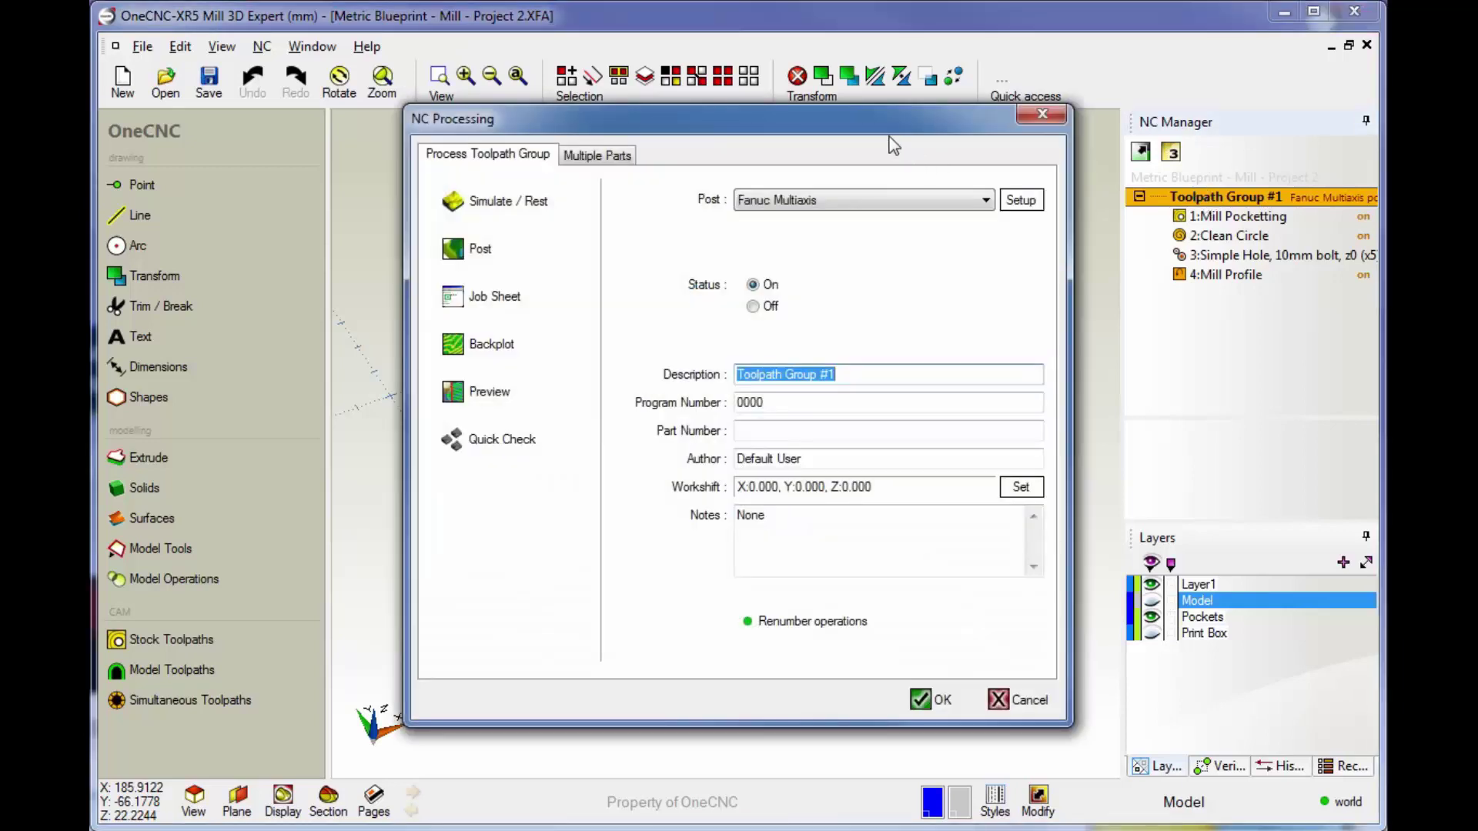
pyautogui.moveTo(875, 132); pyautogui.dragTo(815, 141)
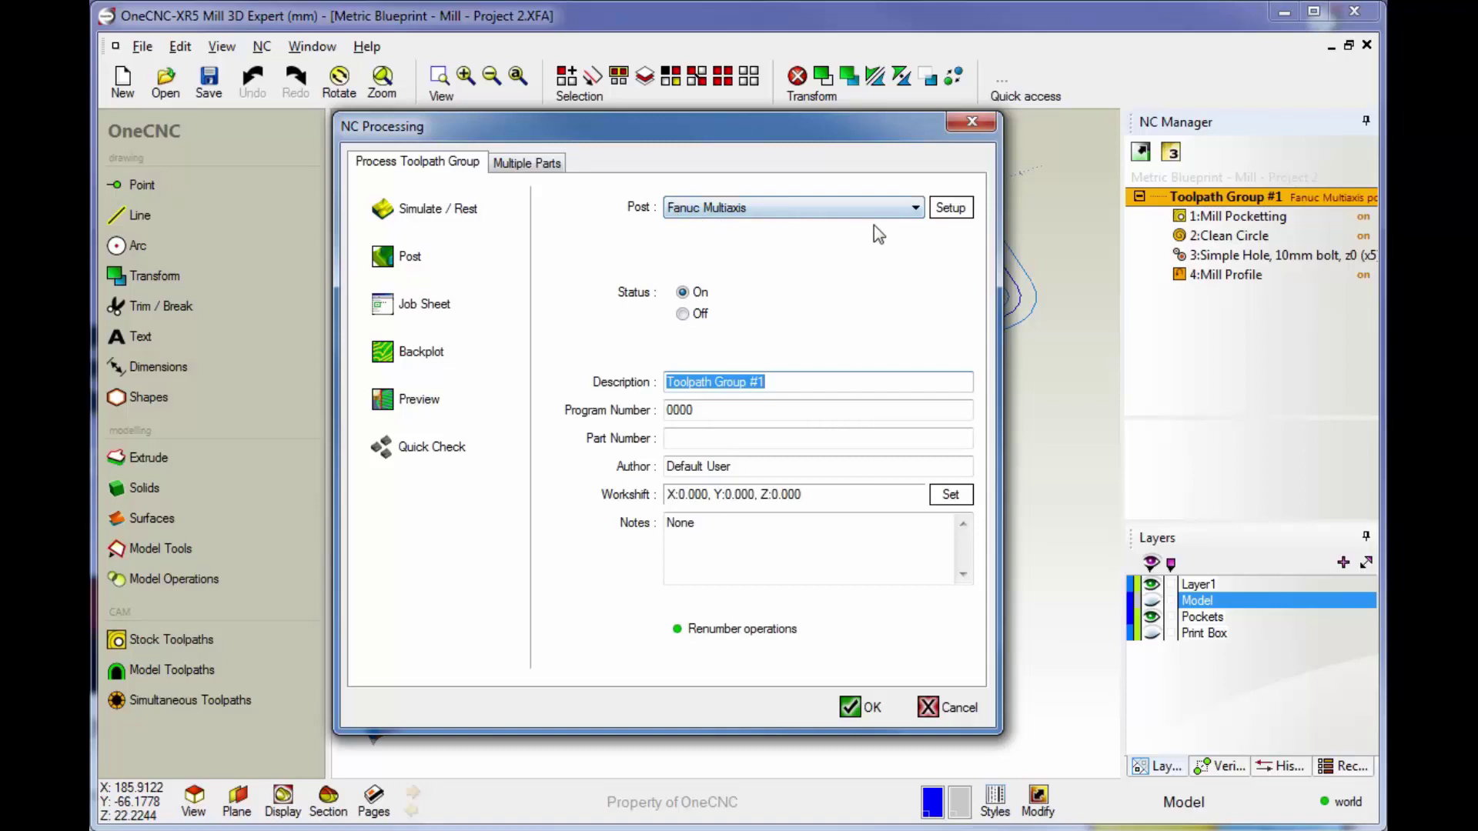
pyautogui.click(915, 208)
pyautogui.moveTo(923, 465); pyautogui.dragTo(919, 396)
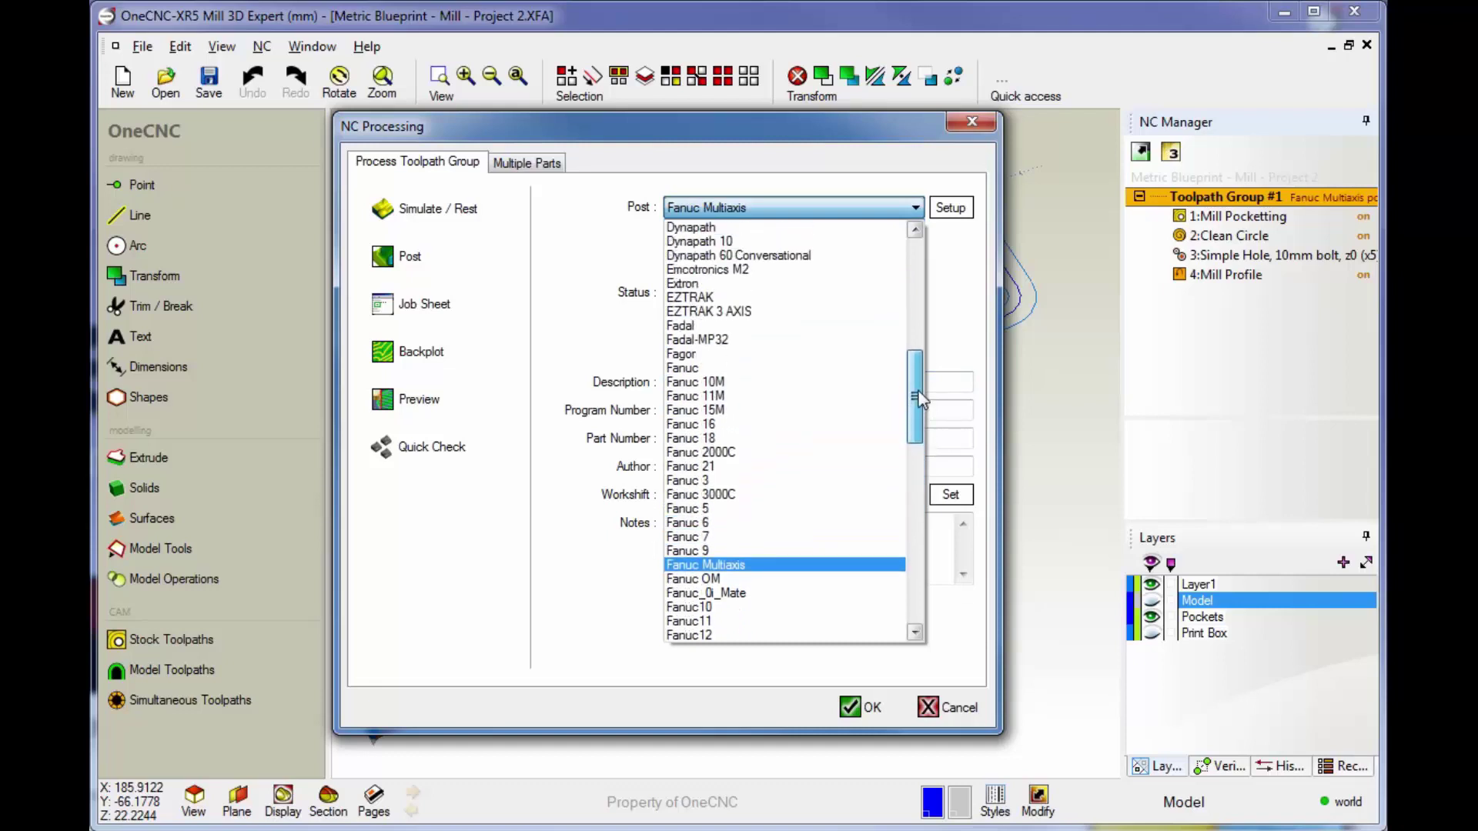
pyautogui.click(699, 327)
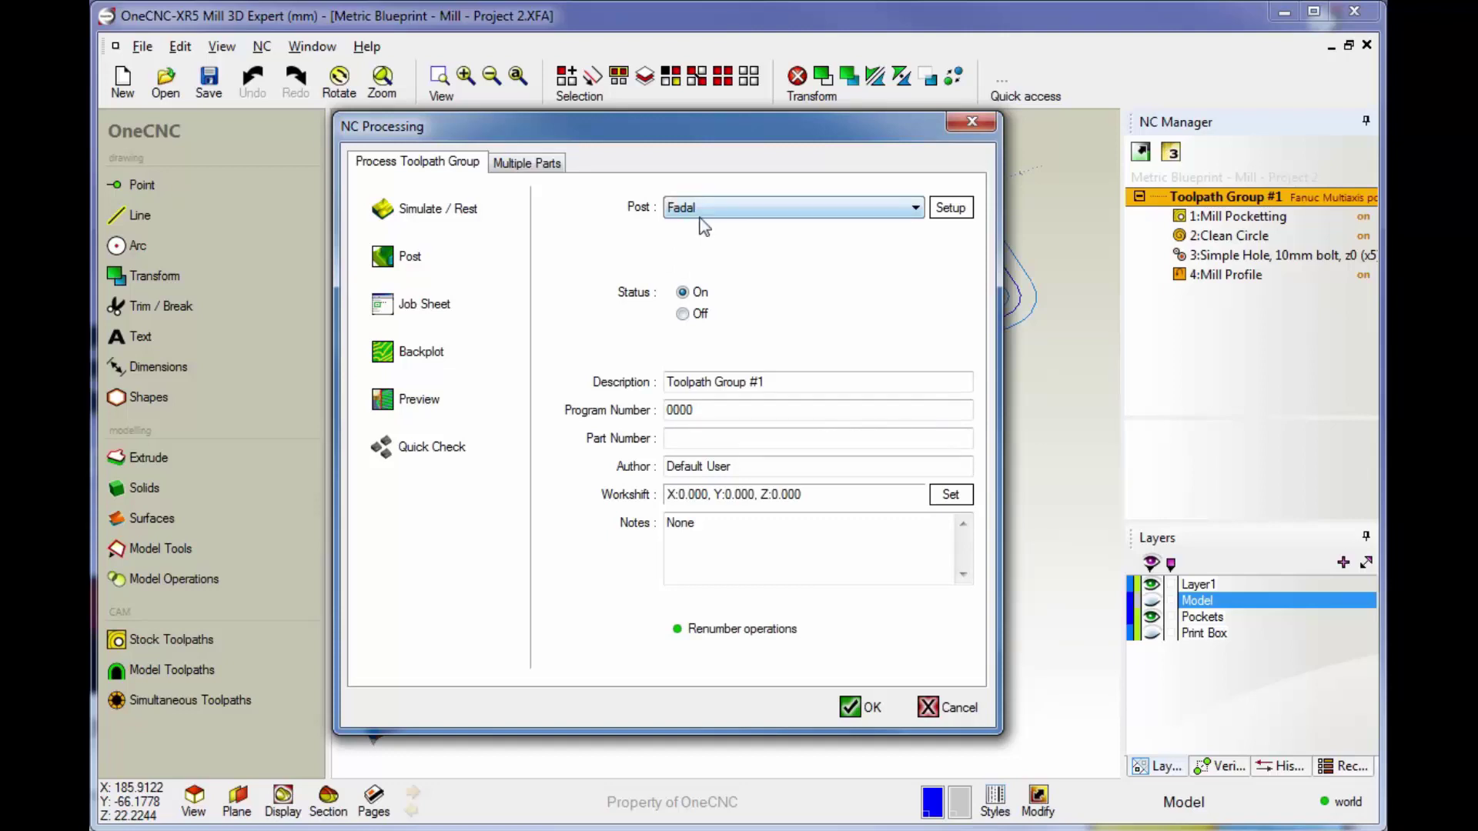
# - Post the toolpath group to the DNC folder as Metric Blueprint - Mill - Project 2, review the code and close it
pyautogui.click(406, 266)
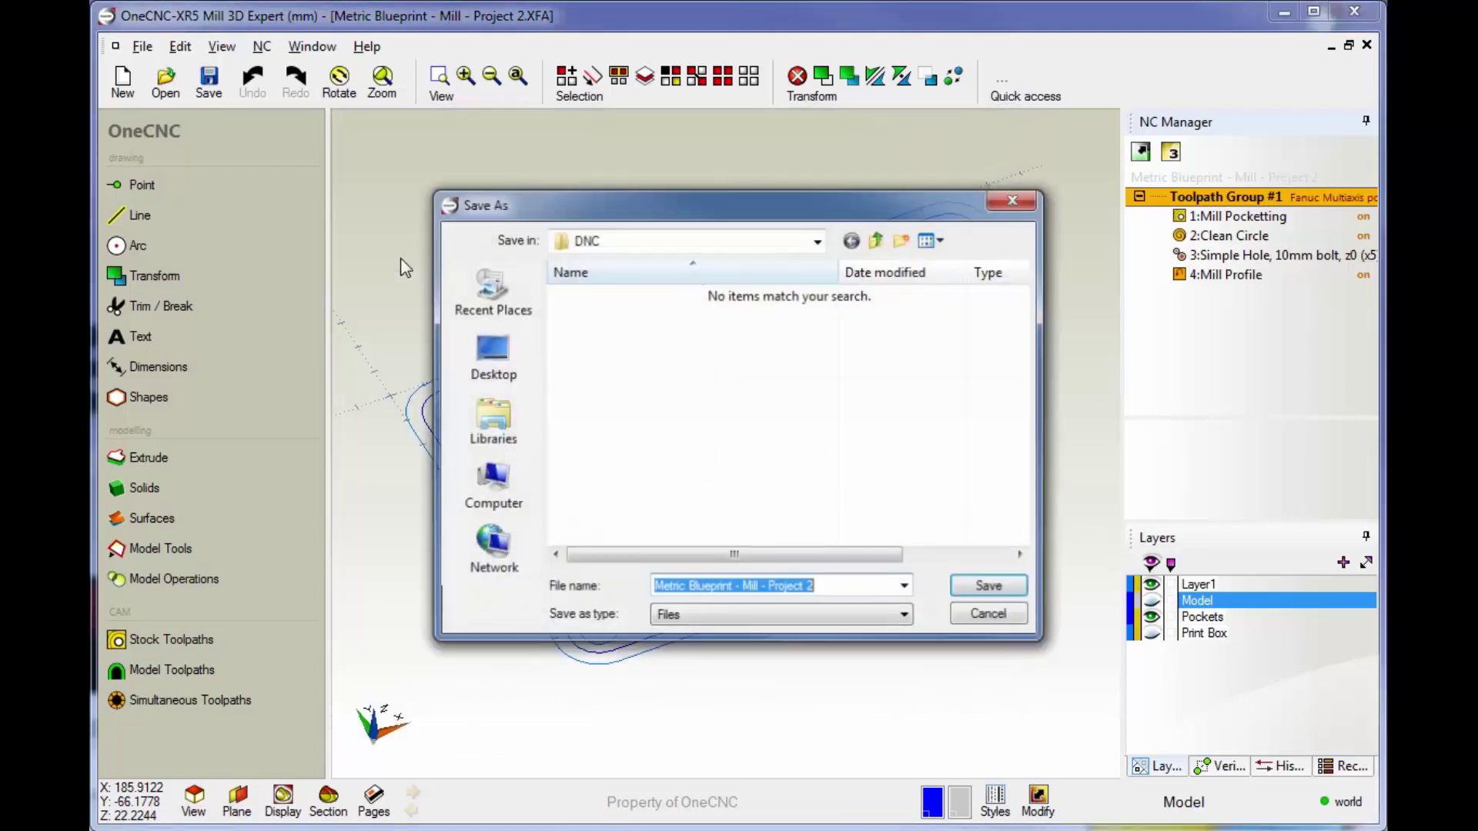
pyautogui.moveTo(581, 219); pyautogui.dragTo(242, 34)
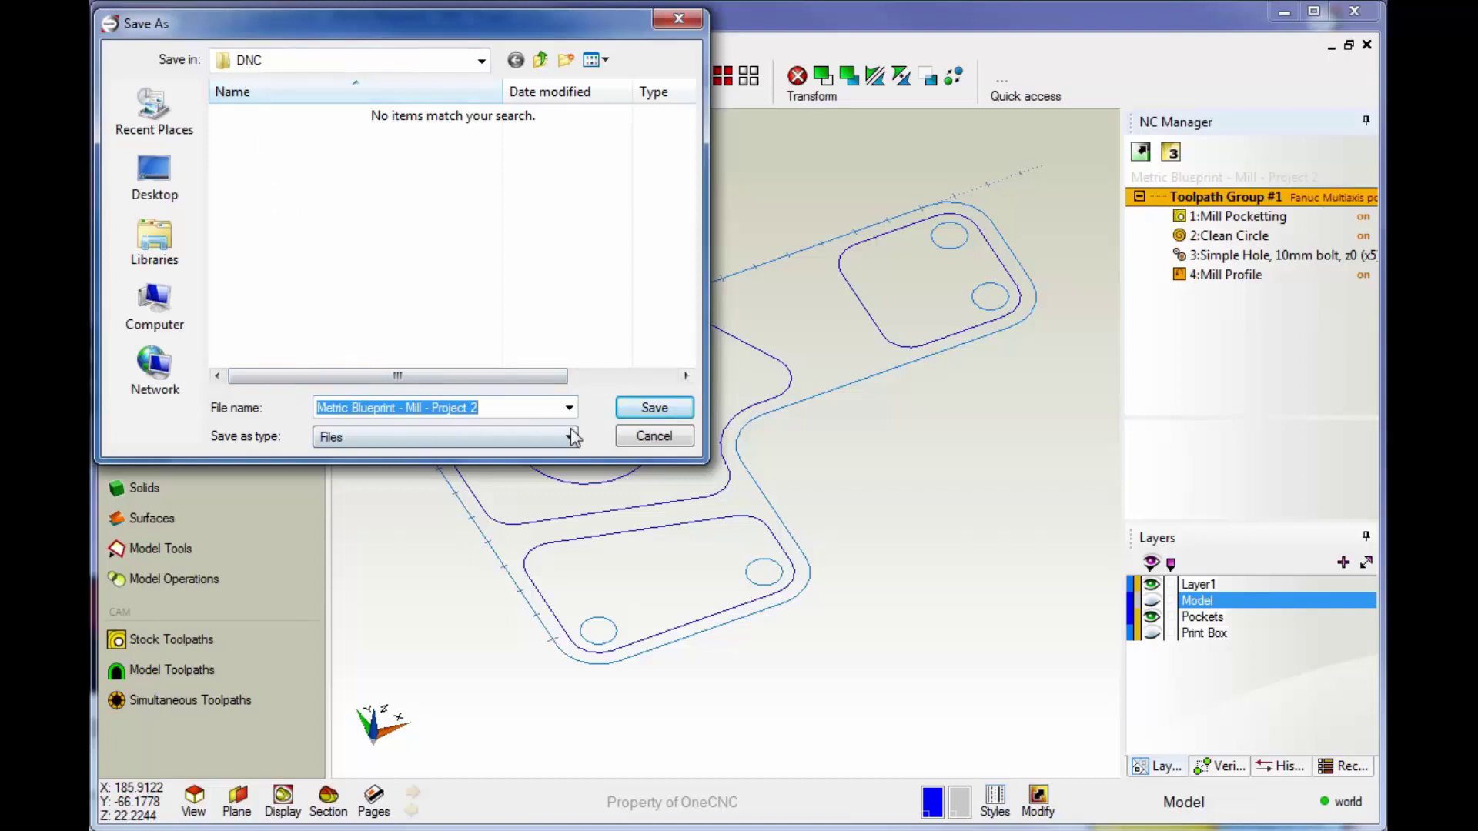
pyautogui.click(653, 408)
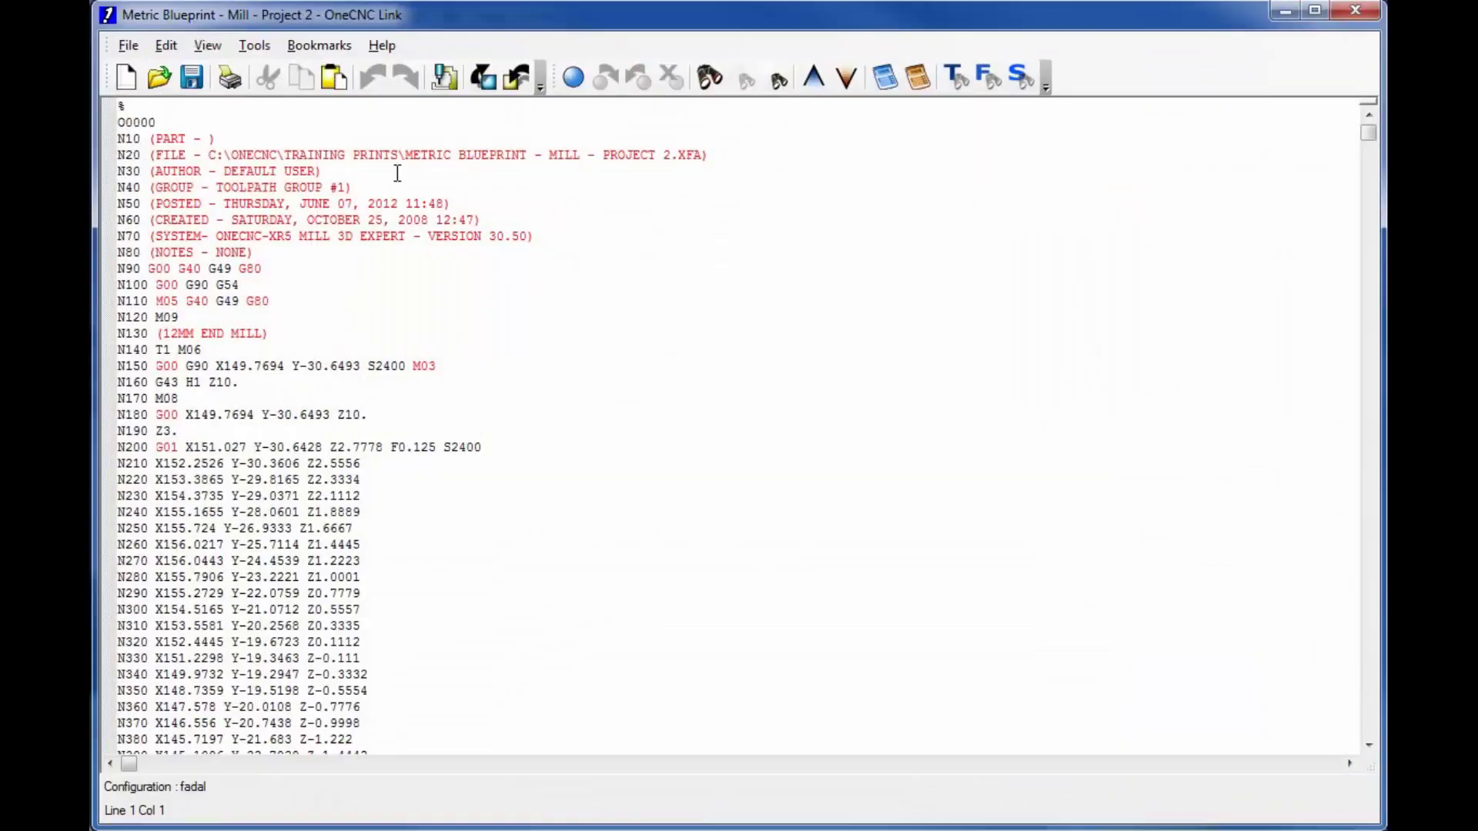
pyautogui.moveTo(1369, 135)
pyautogui.mouseDown()
pyautogui.moveTo(1364, 283)
pyautogui.moveTo(1368, 130)
pyautogui.mouseUp()
pyautogui.click(1355, 12)
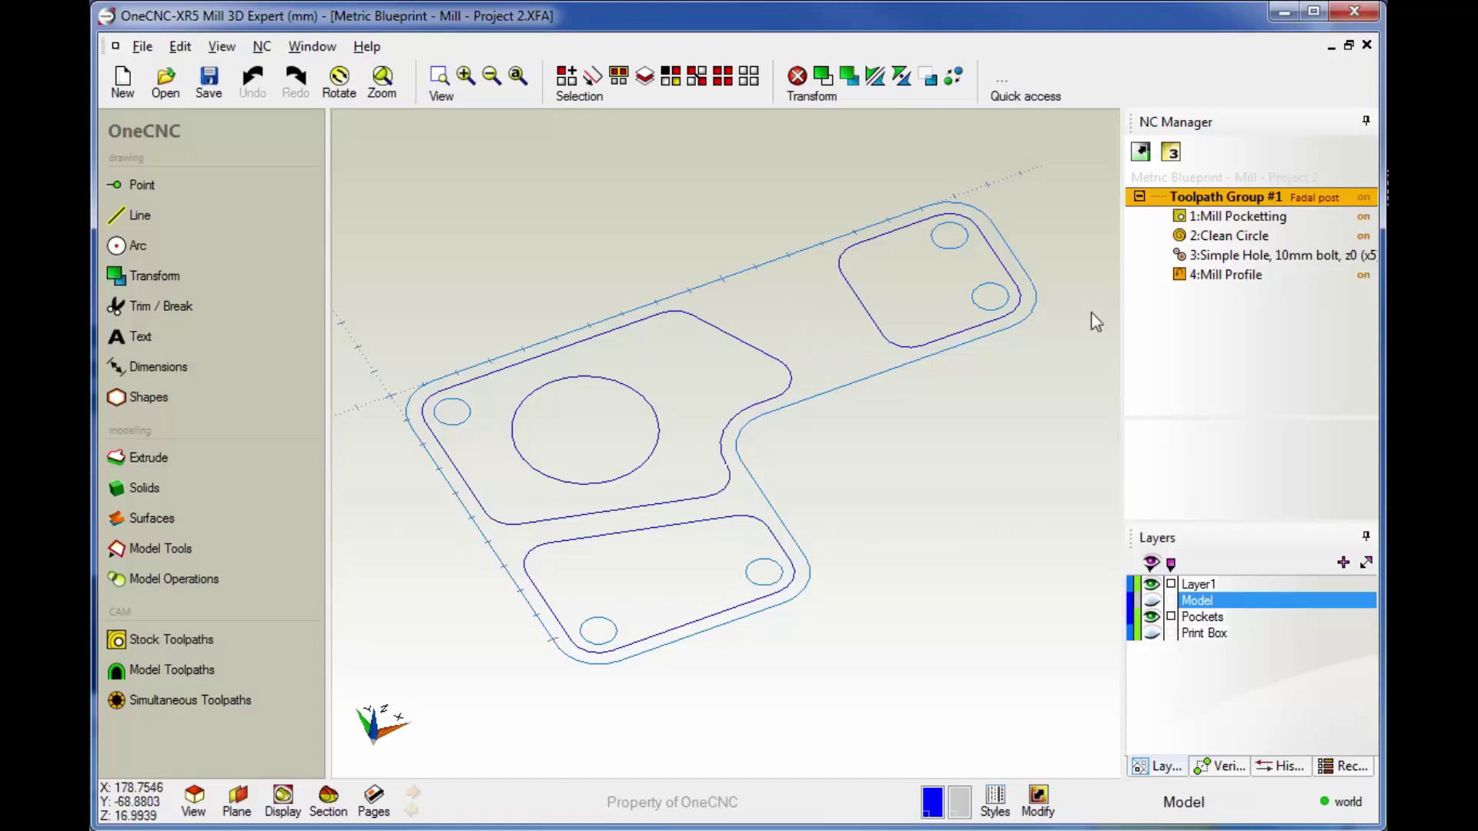
# - Reopen NC processing for Toolpath Group #1 and set its post processor to Haas
pyautogui.doubleClick(1212, 197)
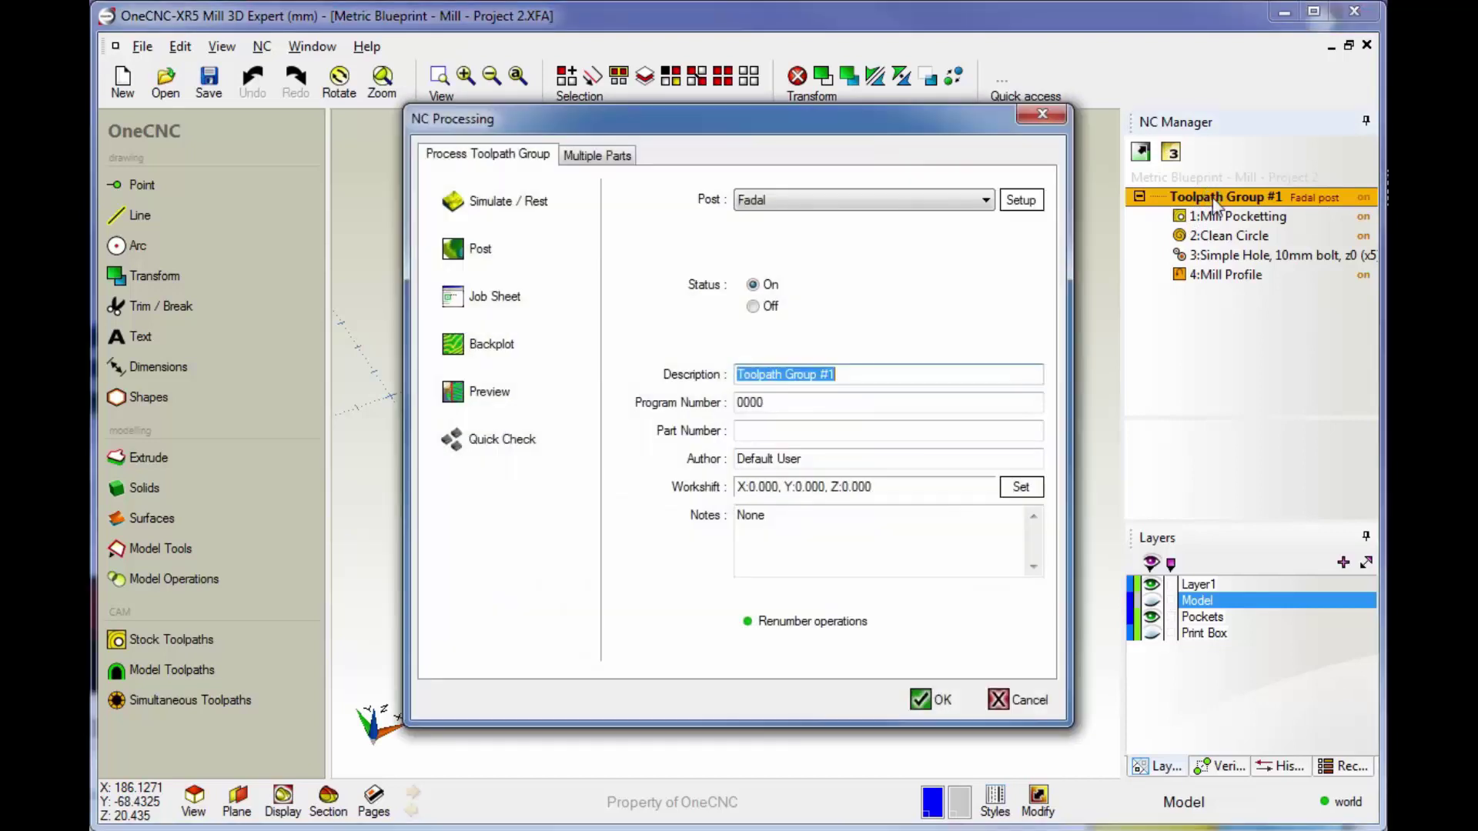
pyautogui.click(940, 205)
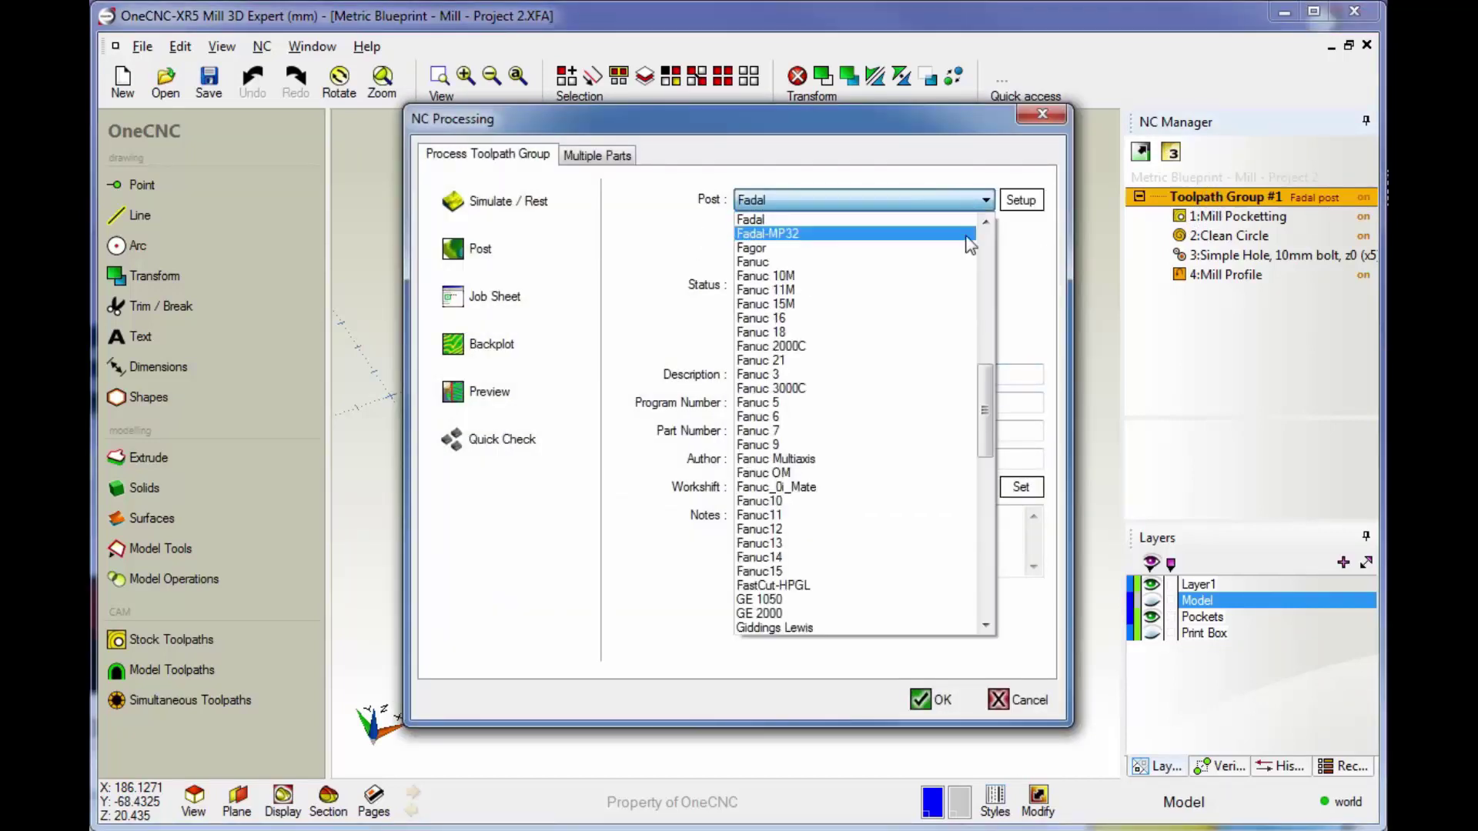
pyautogui.moveTo(987, 401); pyautogui.dragTo(985, 475)
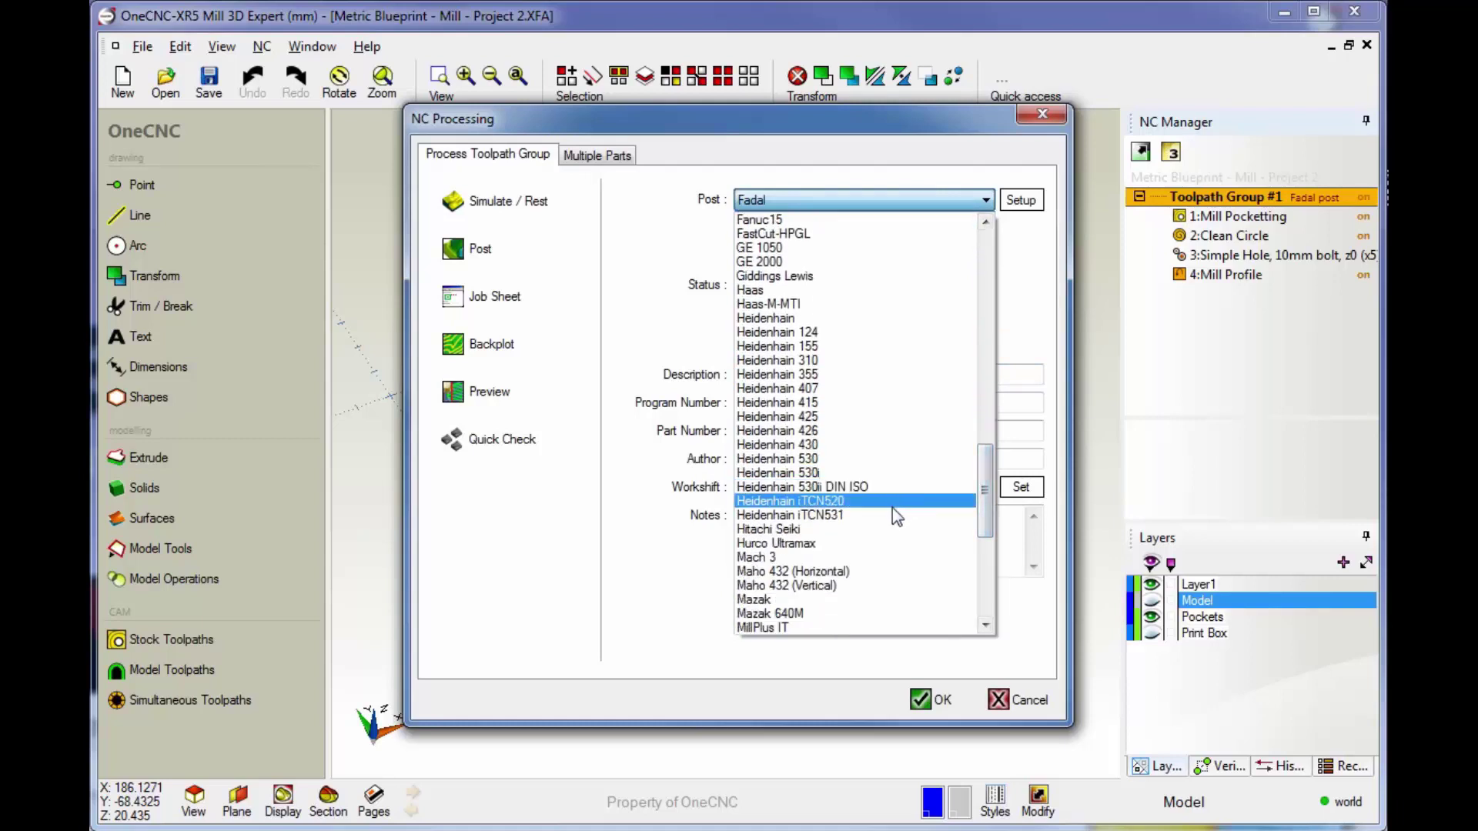
pyautogui.click(821, 295)
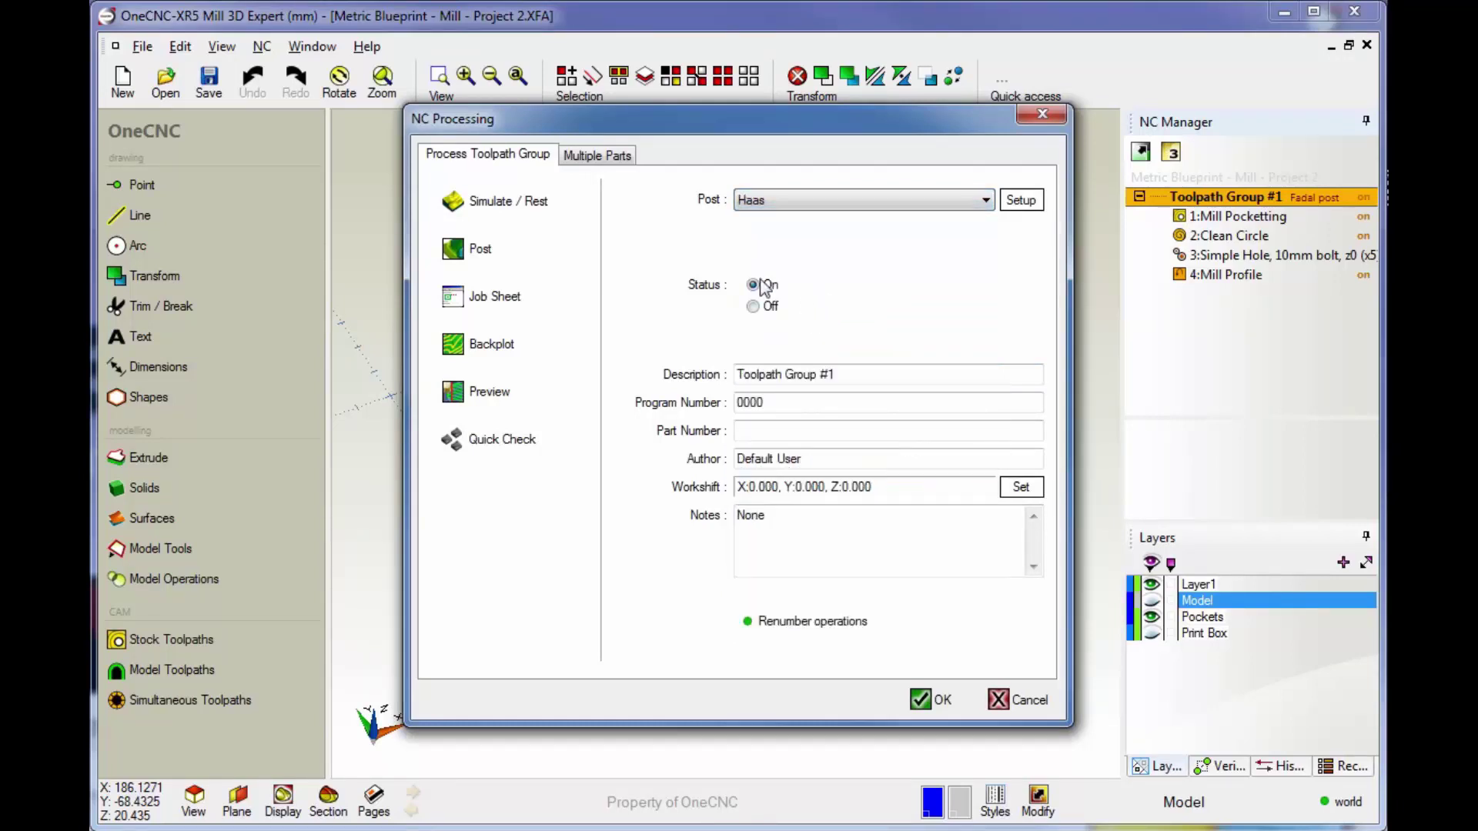
# - Post the whole group with the Haas post, replacing the existing NC file, and close the generated code
pyautogui.click(478, 251)
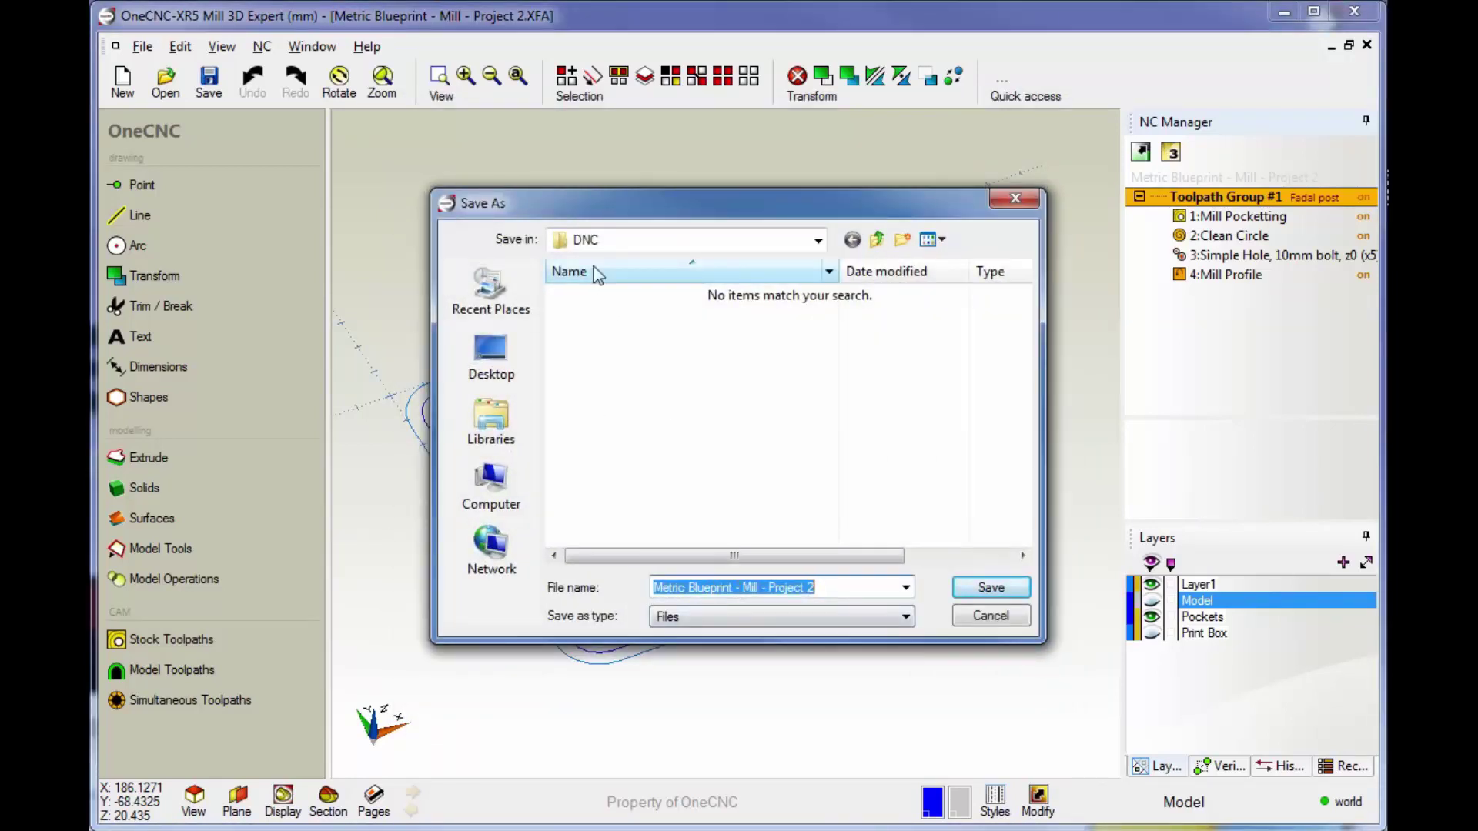
pyautogui.click(988, 590)
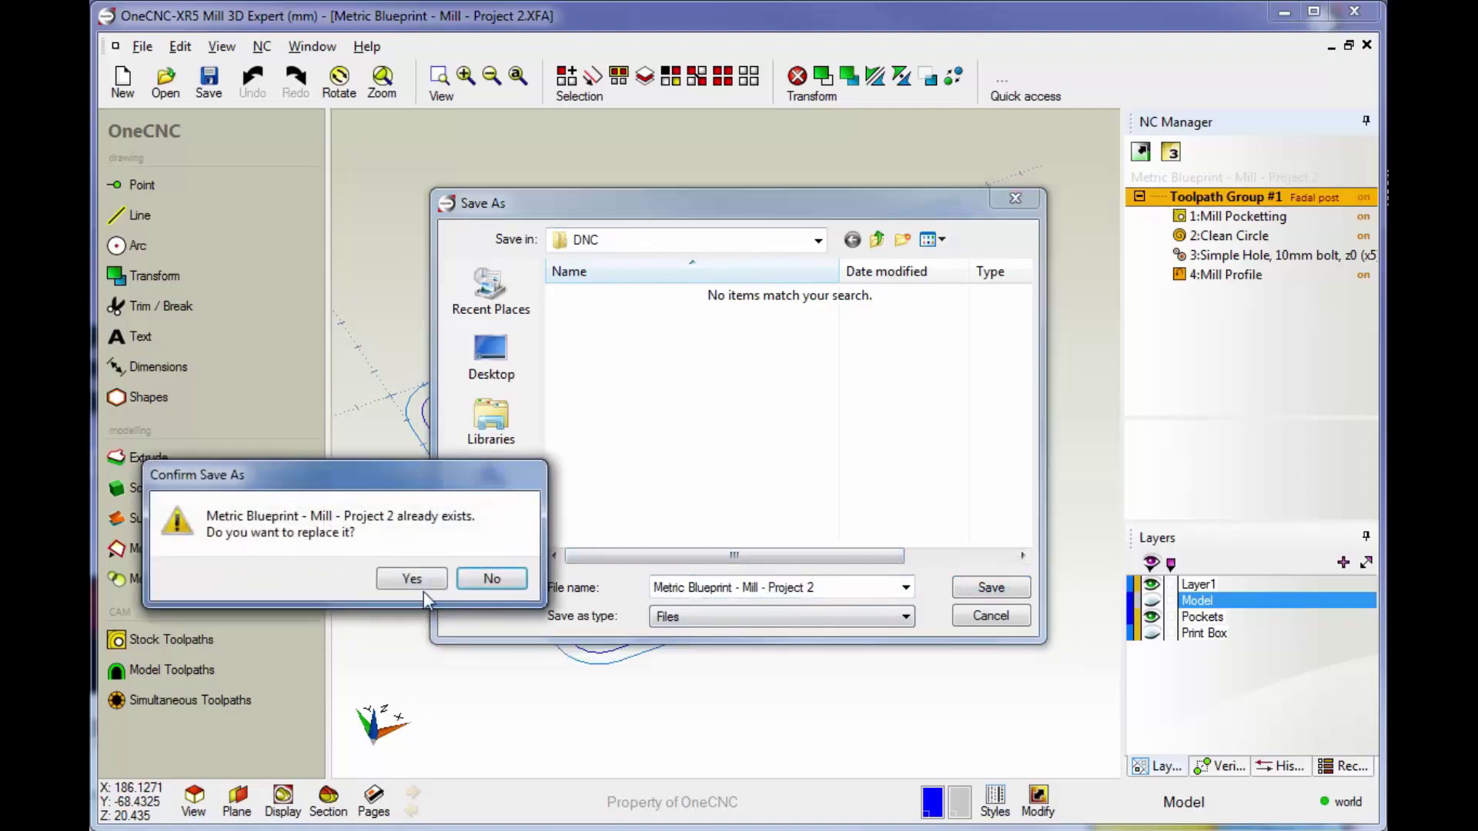
pyautogui.click(421, 579)
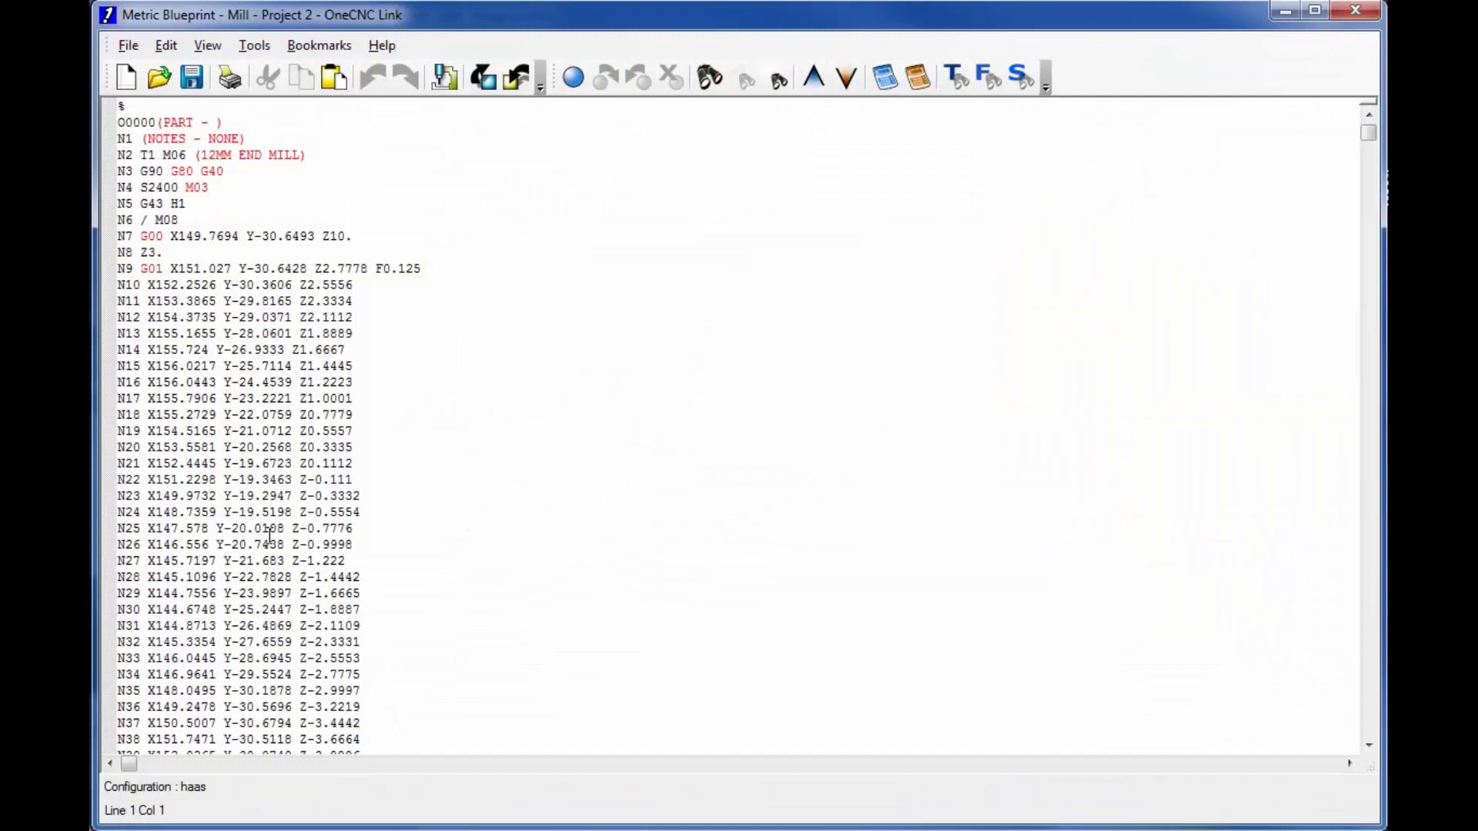
pyautogui.click(1361, 13)
# - Open single-operation posting for the Simple Hole 10mm bolt operation and set the post processor to Bridgeport BPC 550
pyautogui.scroll(1, 967, 209)
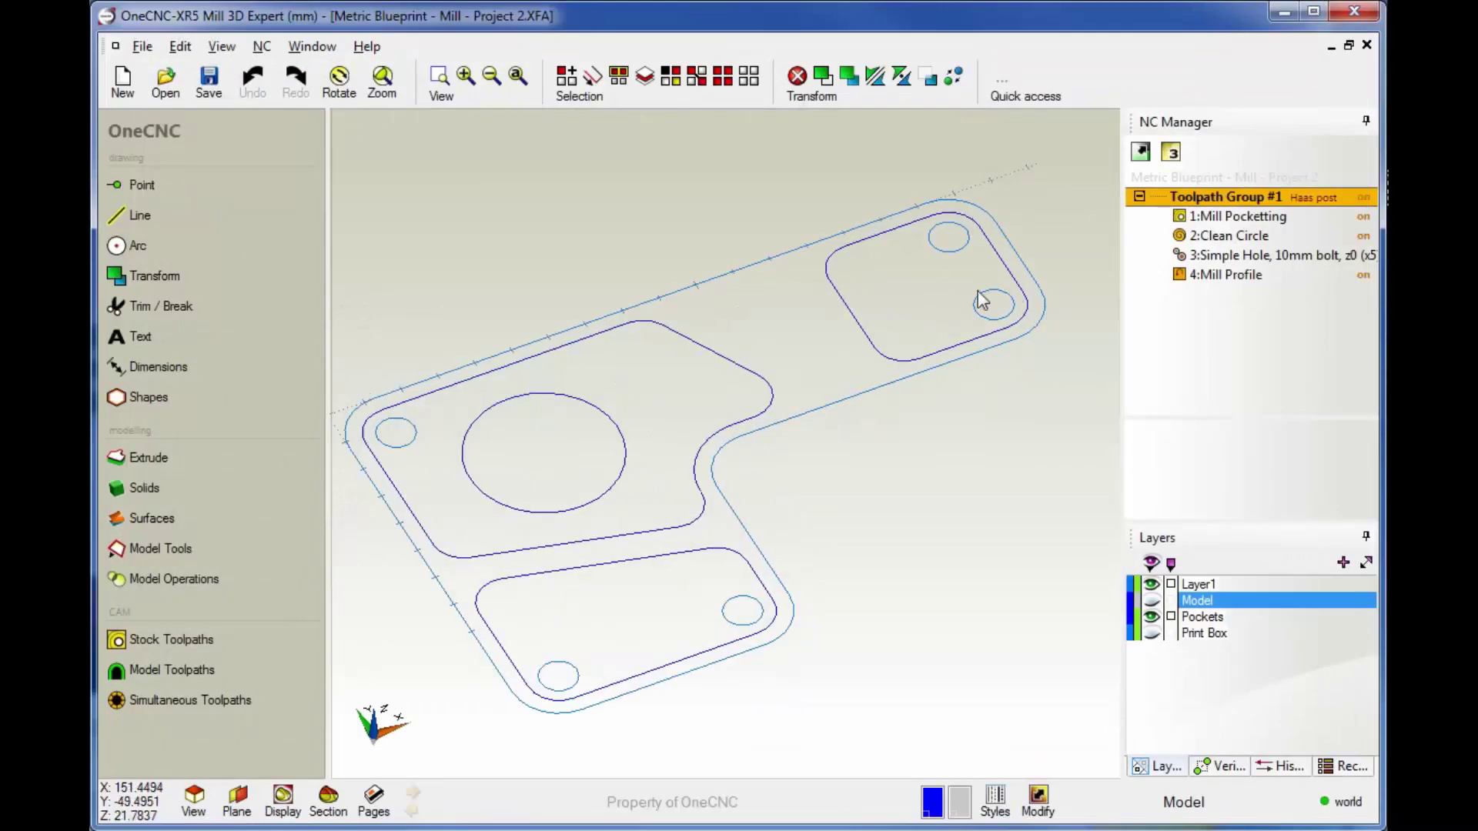
pyautogui.scroll(-2, 957, 296)
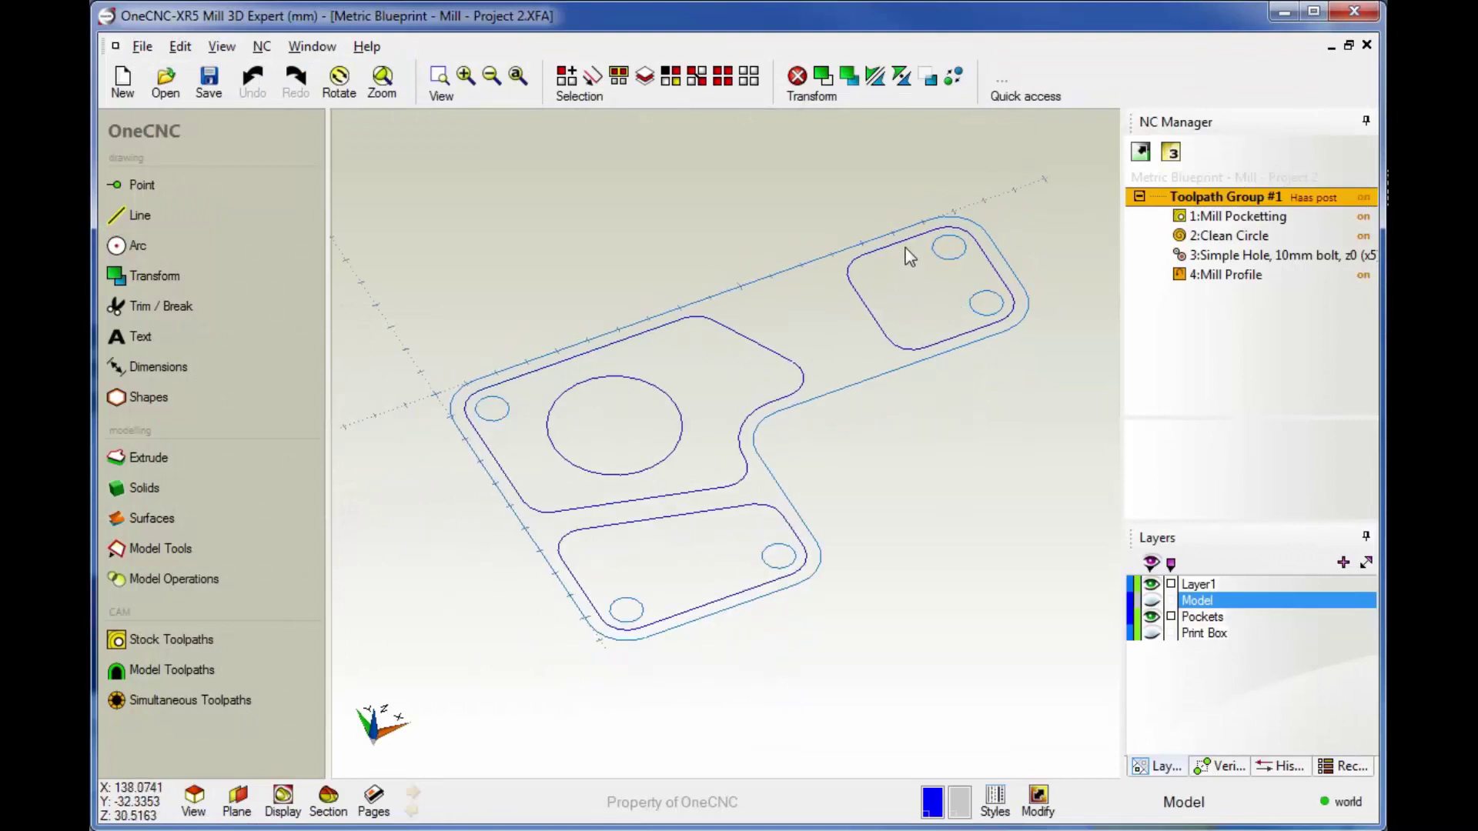
pyautogui.click(1216, 256)
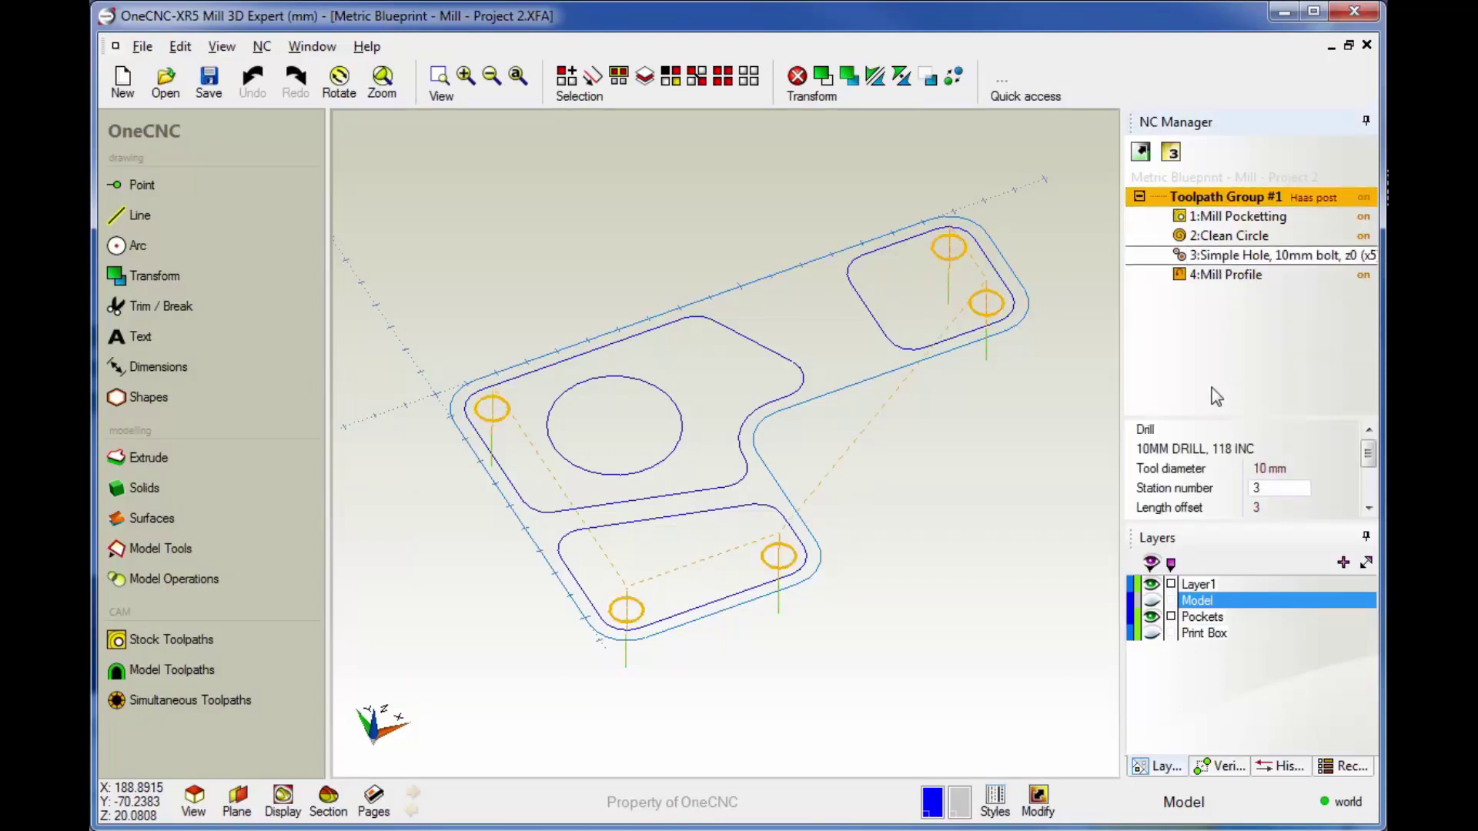
pyautogui.rightClick(1219, 262)
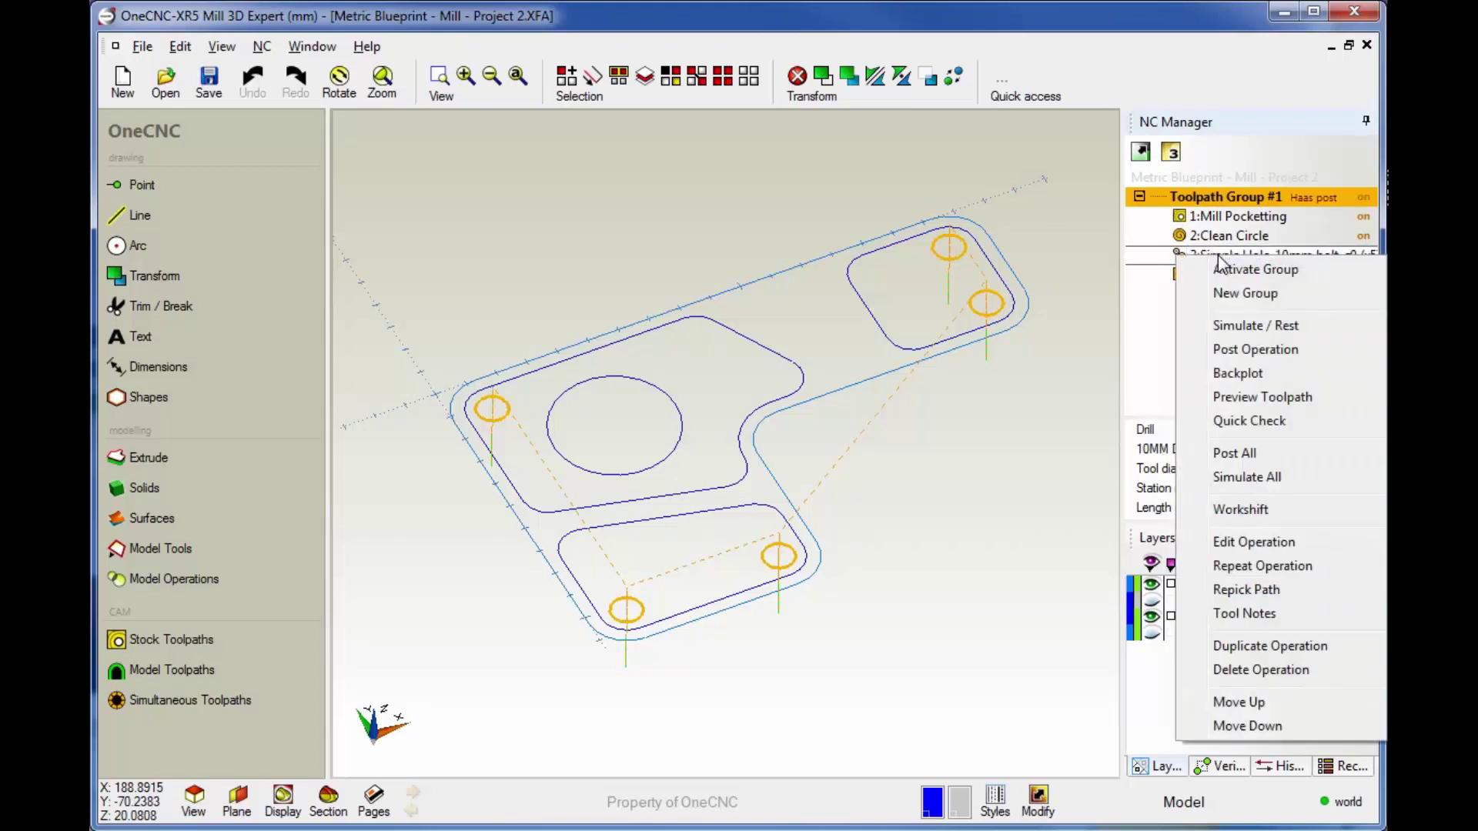
pyautogui.click(1237, 352)
pyautogui.moveTo(773, 131); pyautogui.dragTo(706, 129)
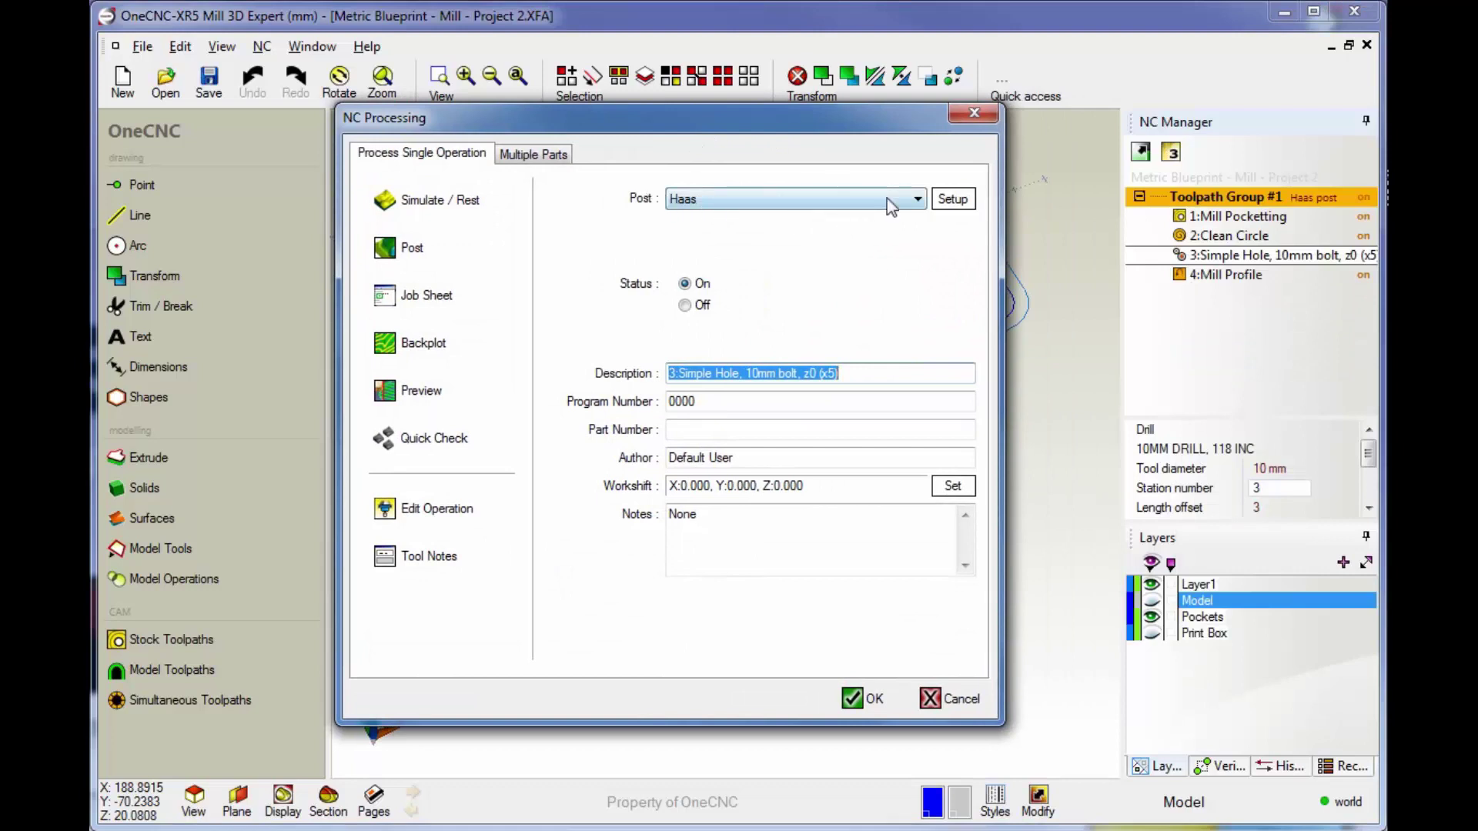
pyautogui.click(916, 198)
pyautogui.moveTo(917, 512); pyautogui.dragTo(923, 324)
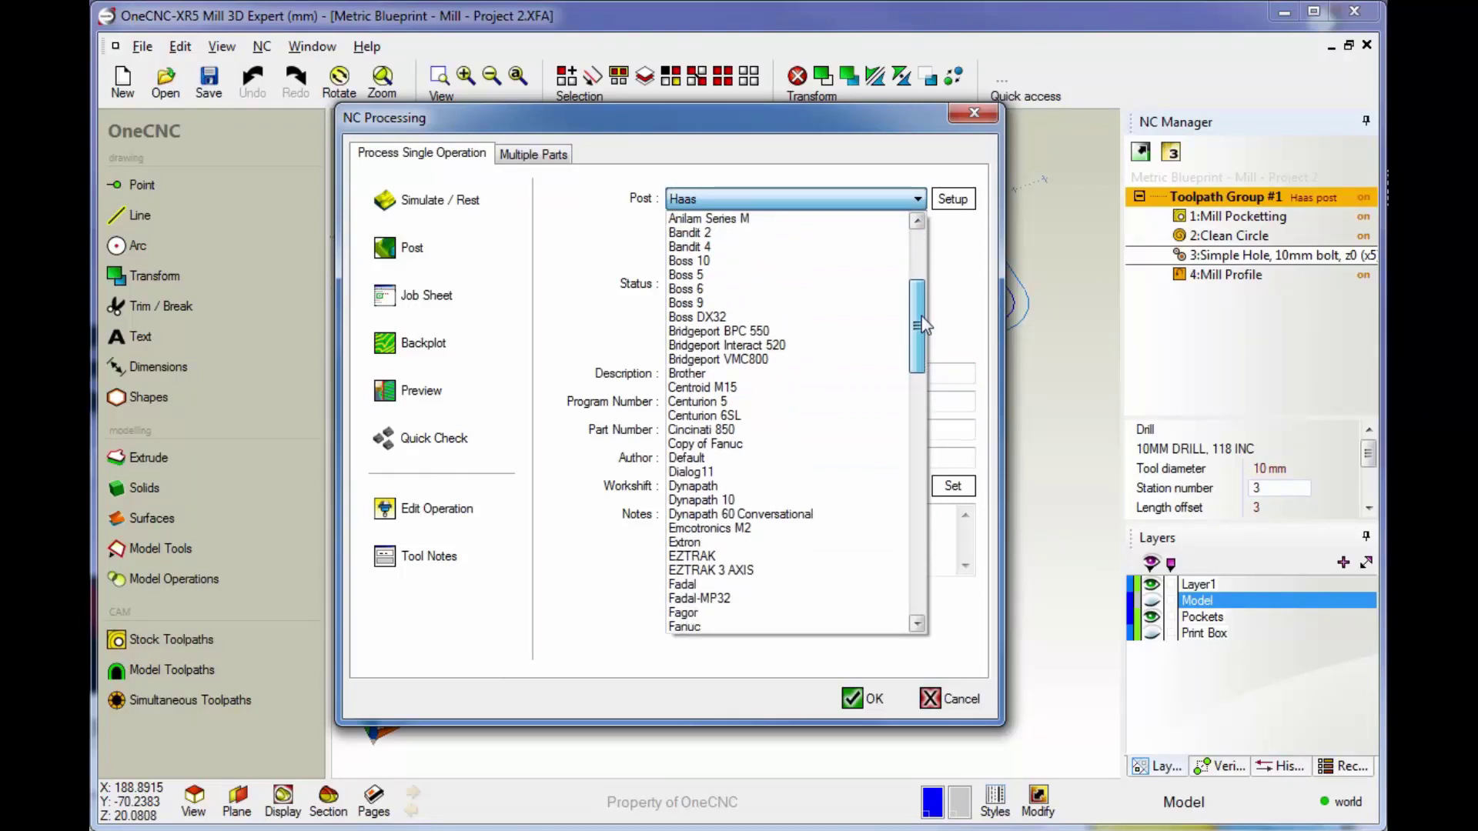
pyautogui.click(770, 330)
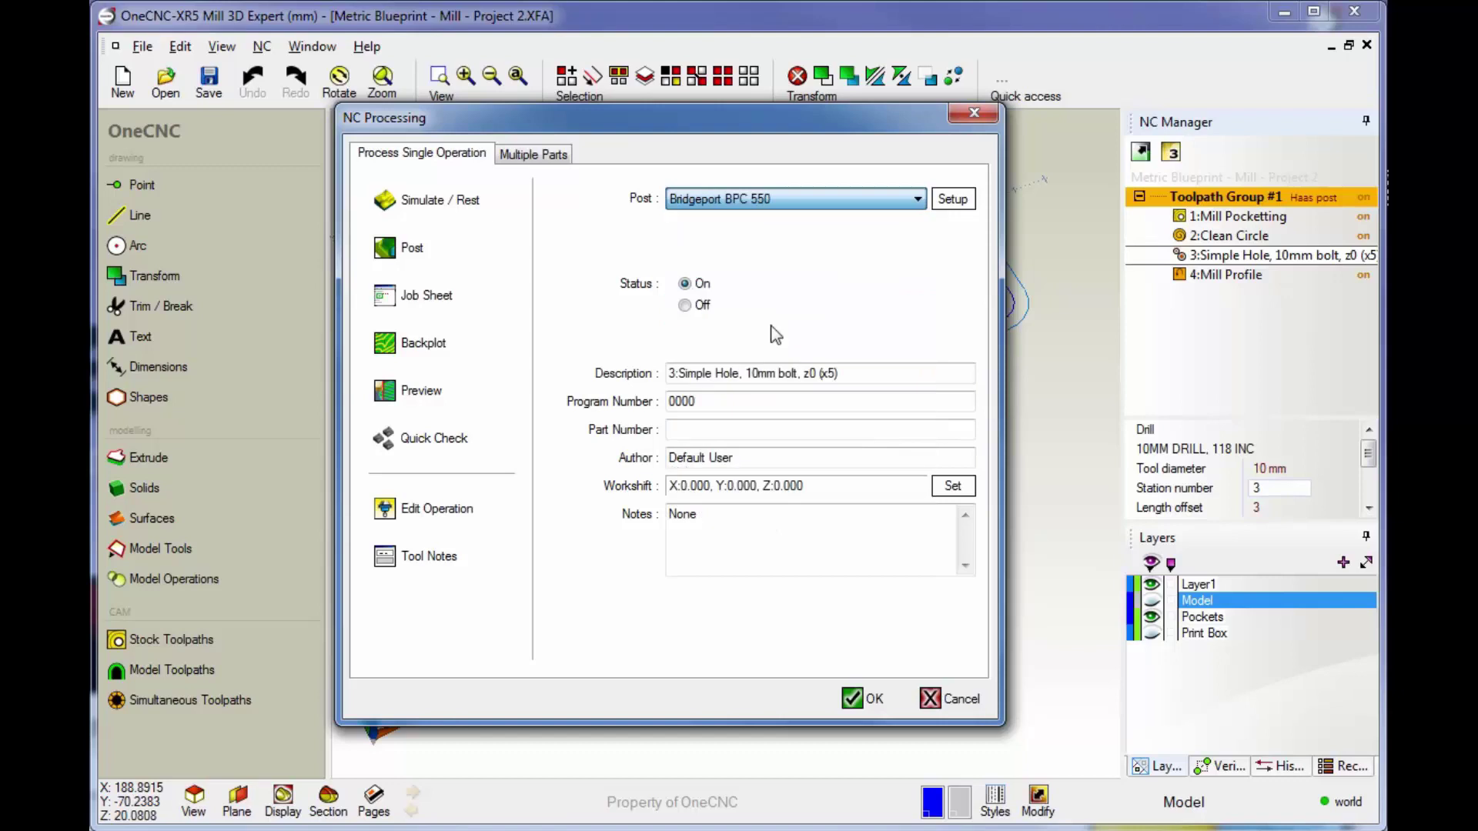
# - Post only the Simple Hole operation, overwriting the existing NC file, and close the code after viewing it
pyautogui.click(411, 248)
pyautogui.click(991, 587)
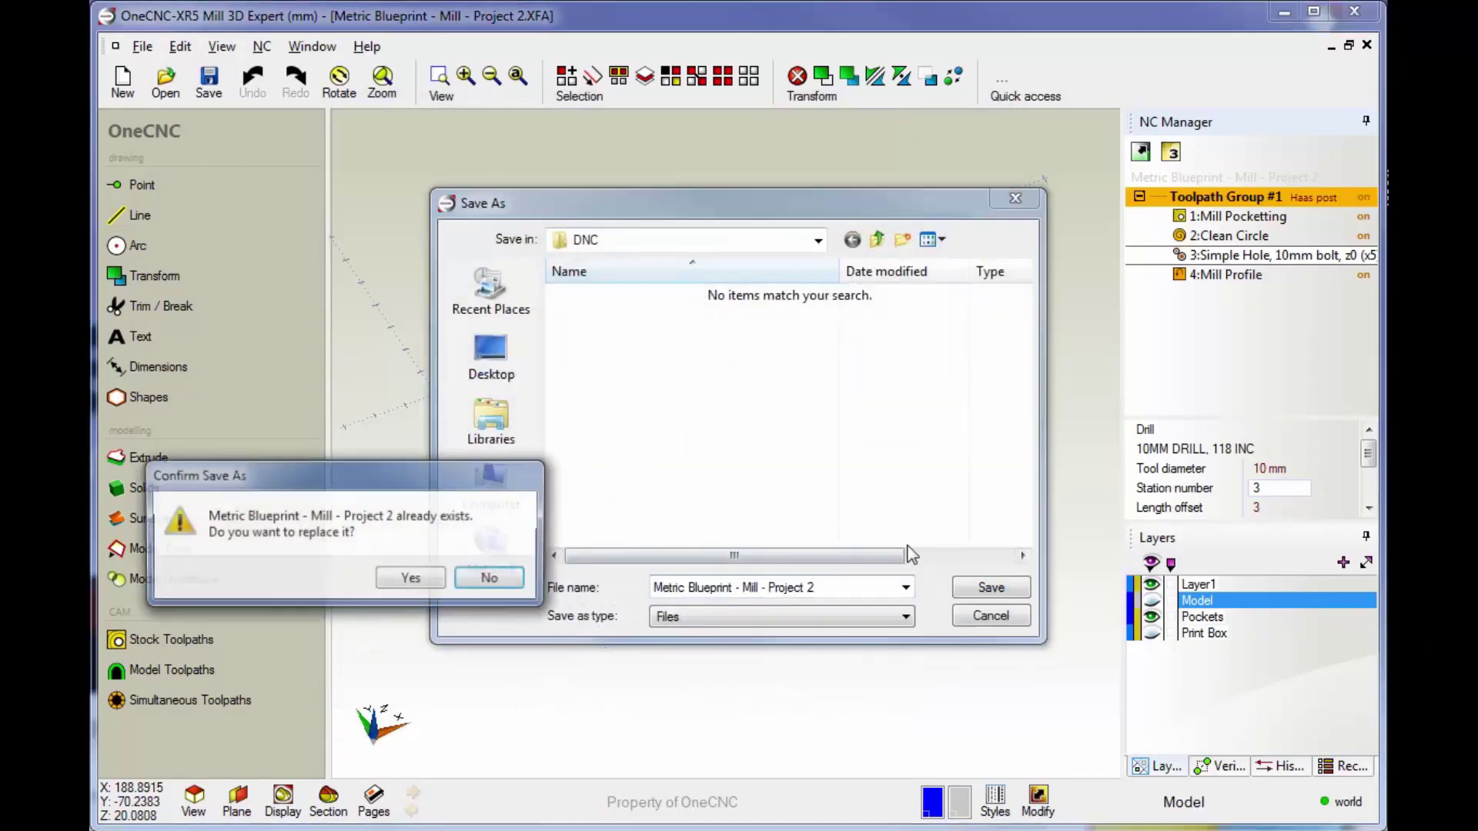
pyautogui.click(435, 581)
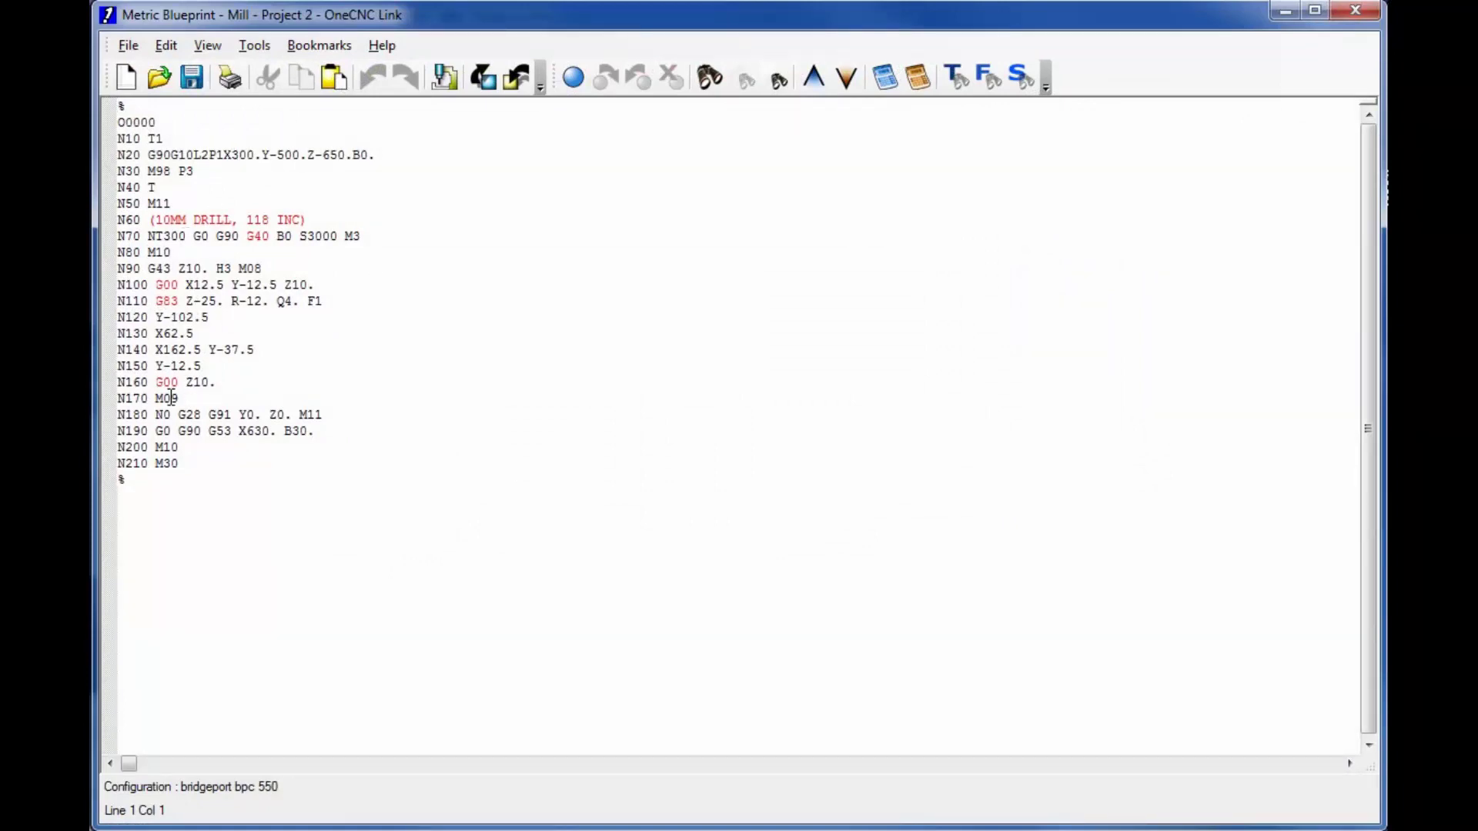
pyautogui.click(1354, 12)
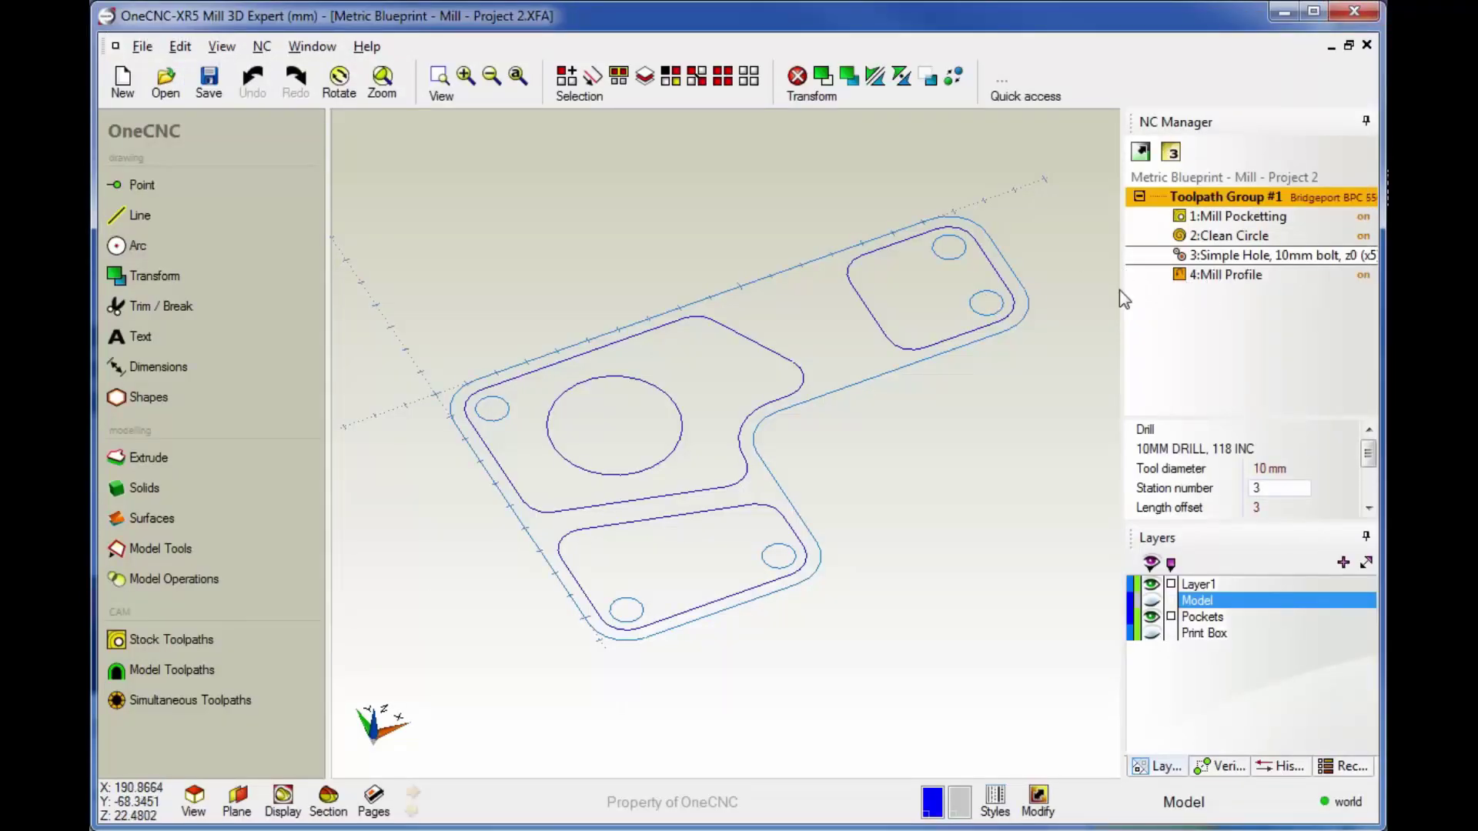
# - Widen the NC Manager and switch off the Clean Circle and Simple Hole operations
pyautogui.moveTo(1120, 289); pyautogui.dragTo(1052, 291)
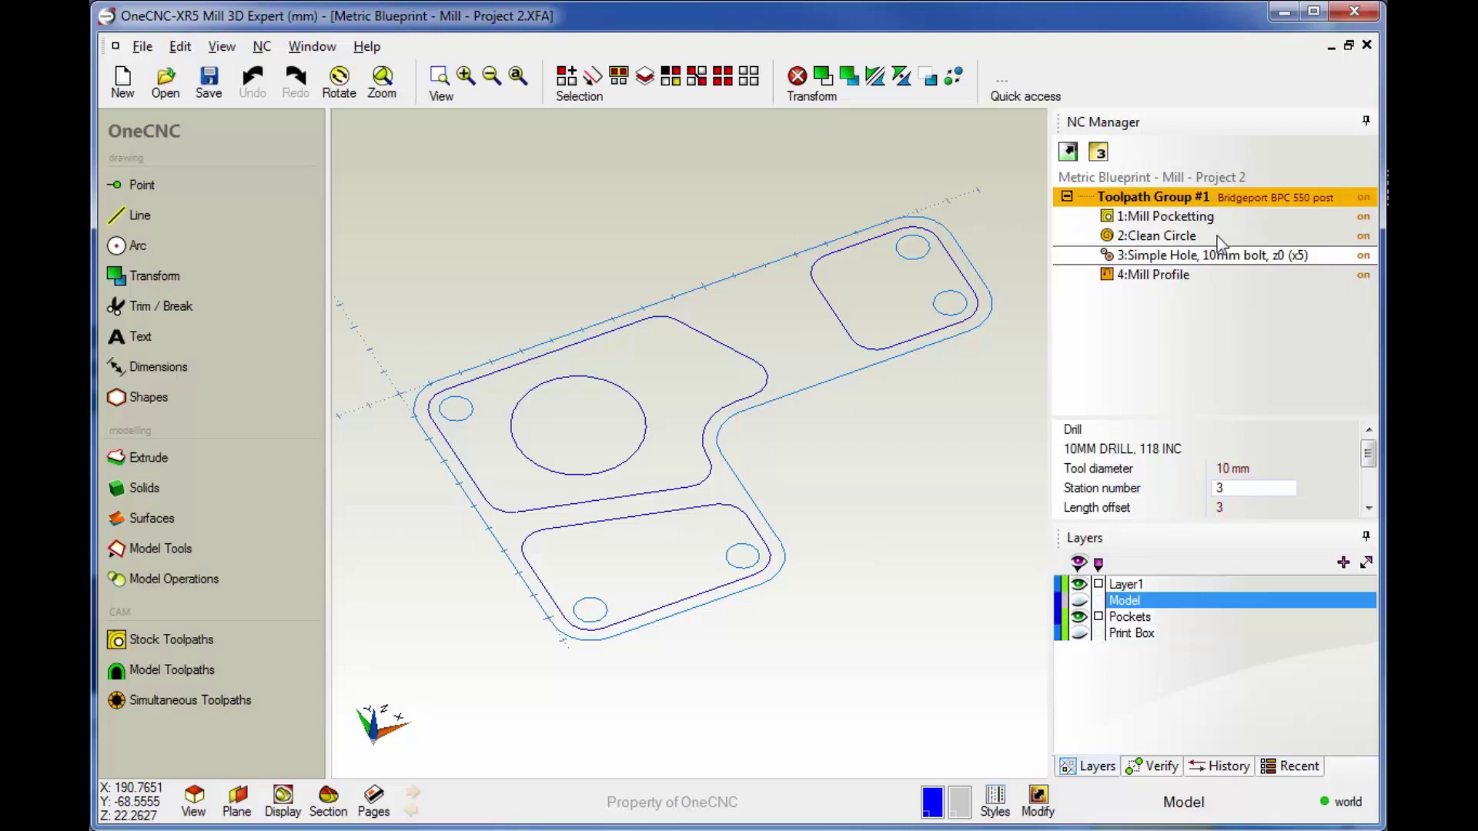
pyautogui.click(1363, 236)
pyautogui.click(1364, 236)
pyautogui.click(1363, 236)
pyautogui.click(1363, 236)
pyautogui.click(1364, 236)
pyautogui.click(1364, 257)
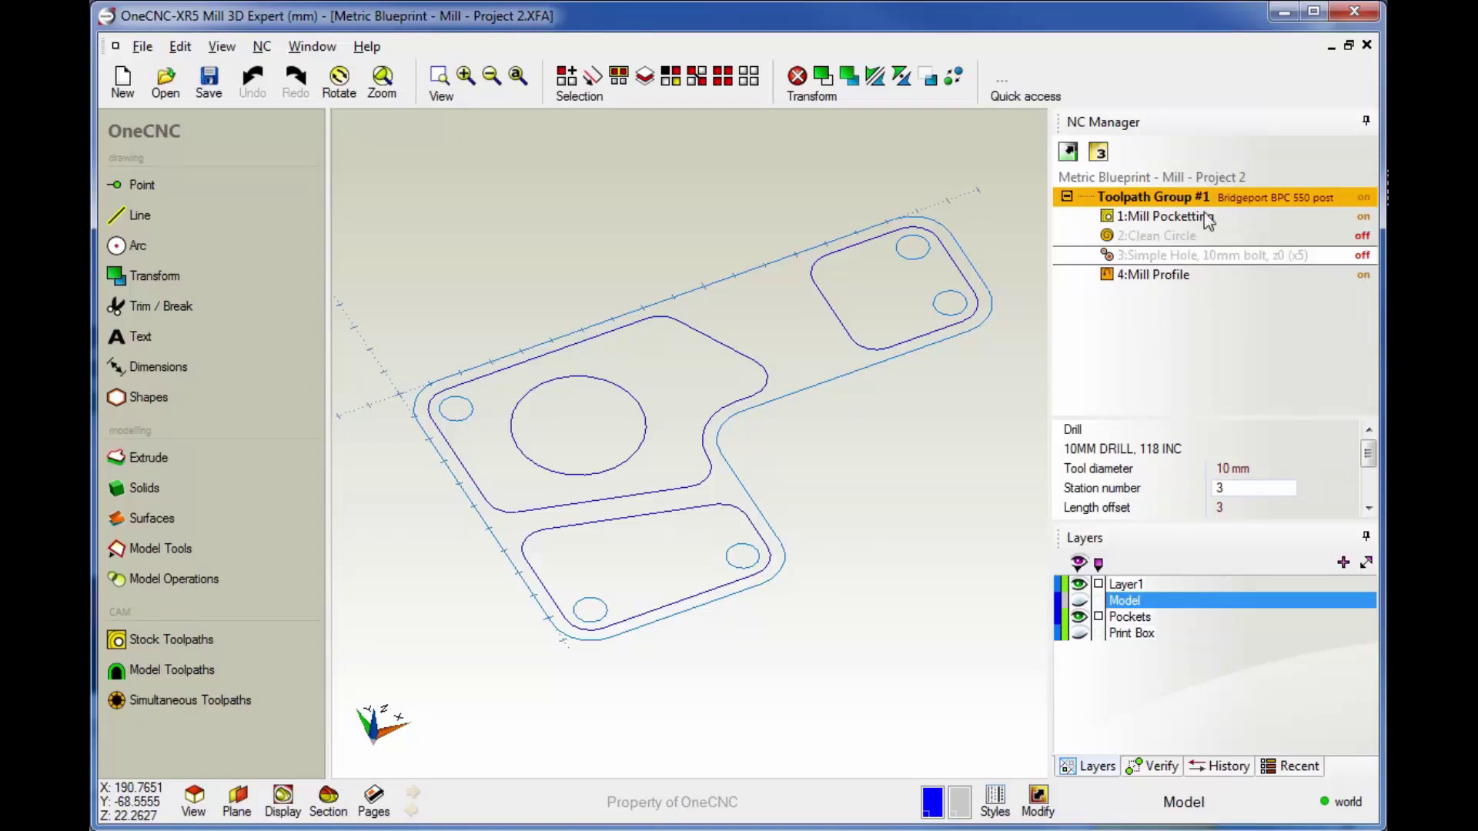
# - Post Toolpath Group #1 with only Mill Pocketting and Mill Profile active, replacing the existing NC file, and close the code
pyautogui.doubleClick(1149, 199)
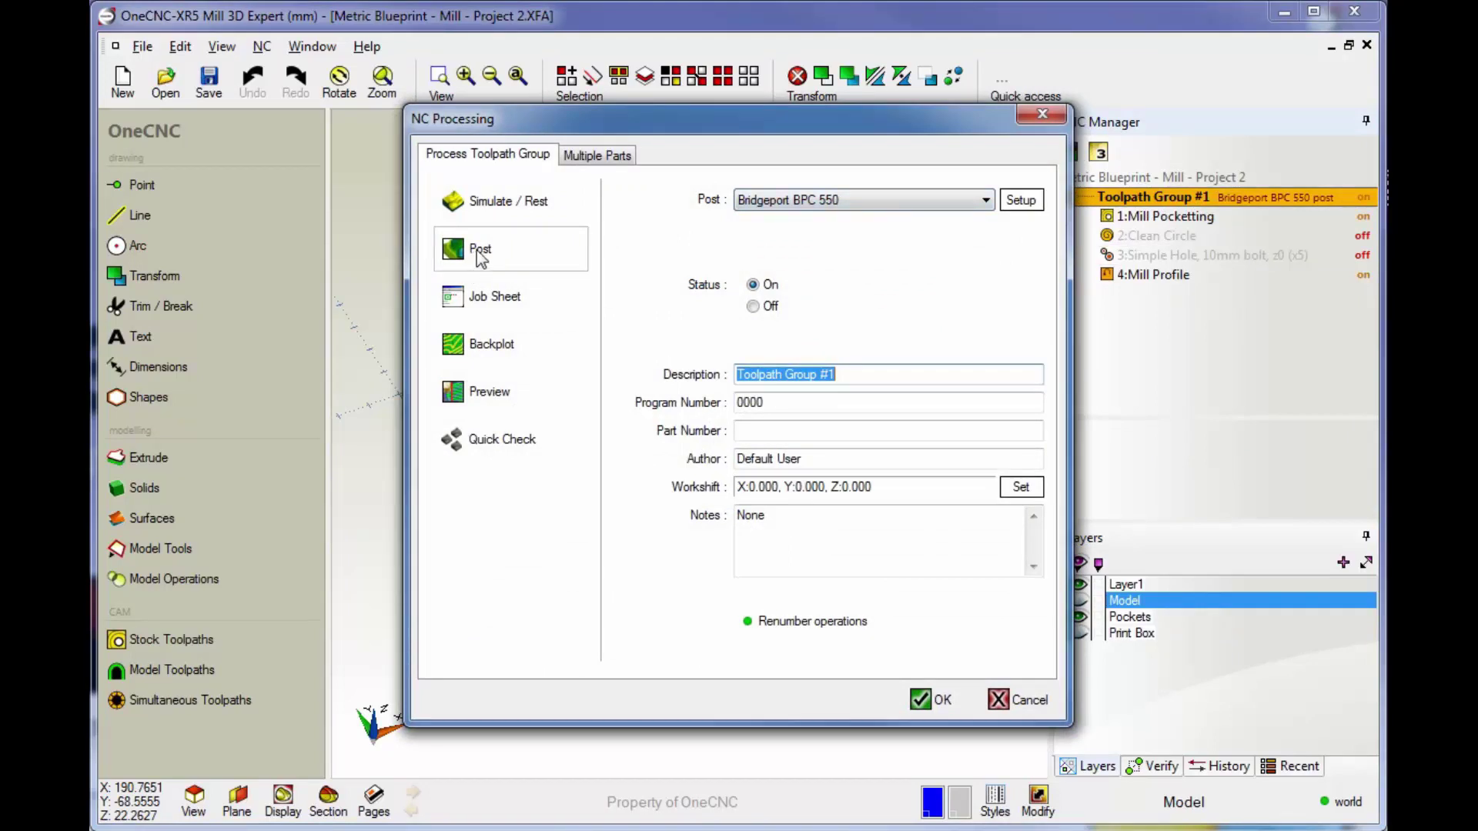
pyautogui.click(480, 257)
pyautogui.click(991, 588)
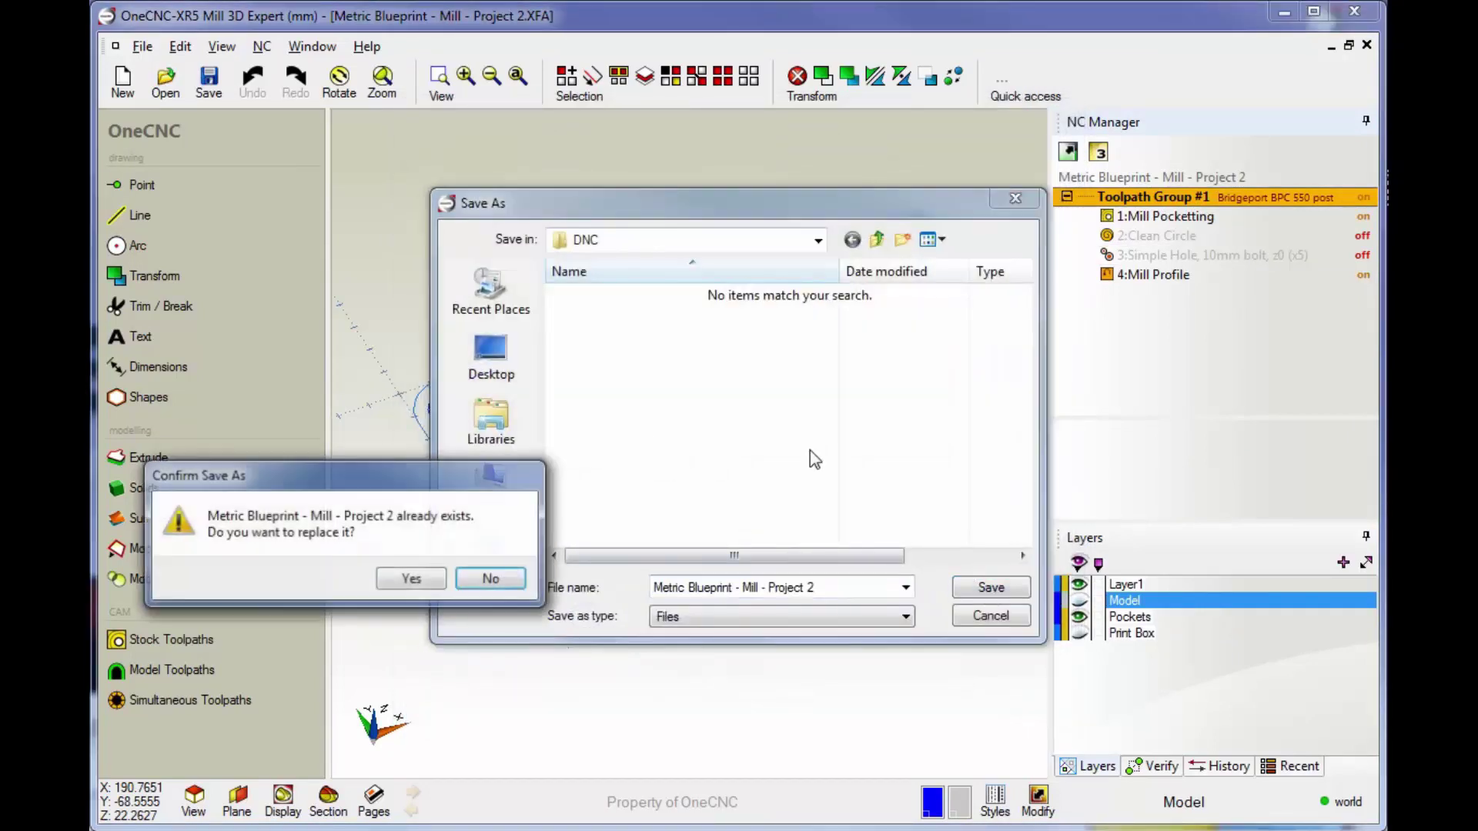
pyautogui.click(412, 579)
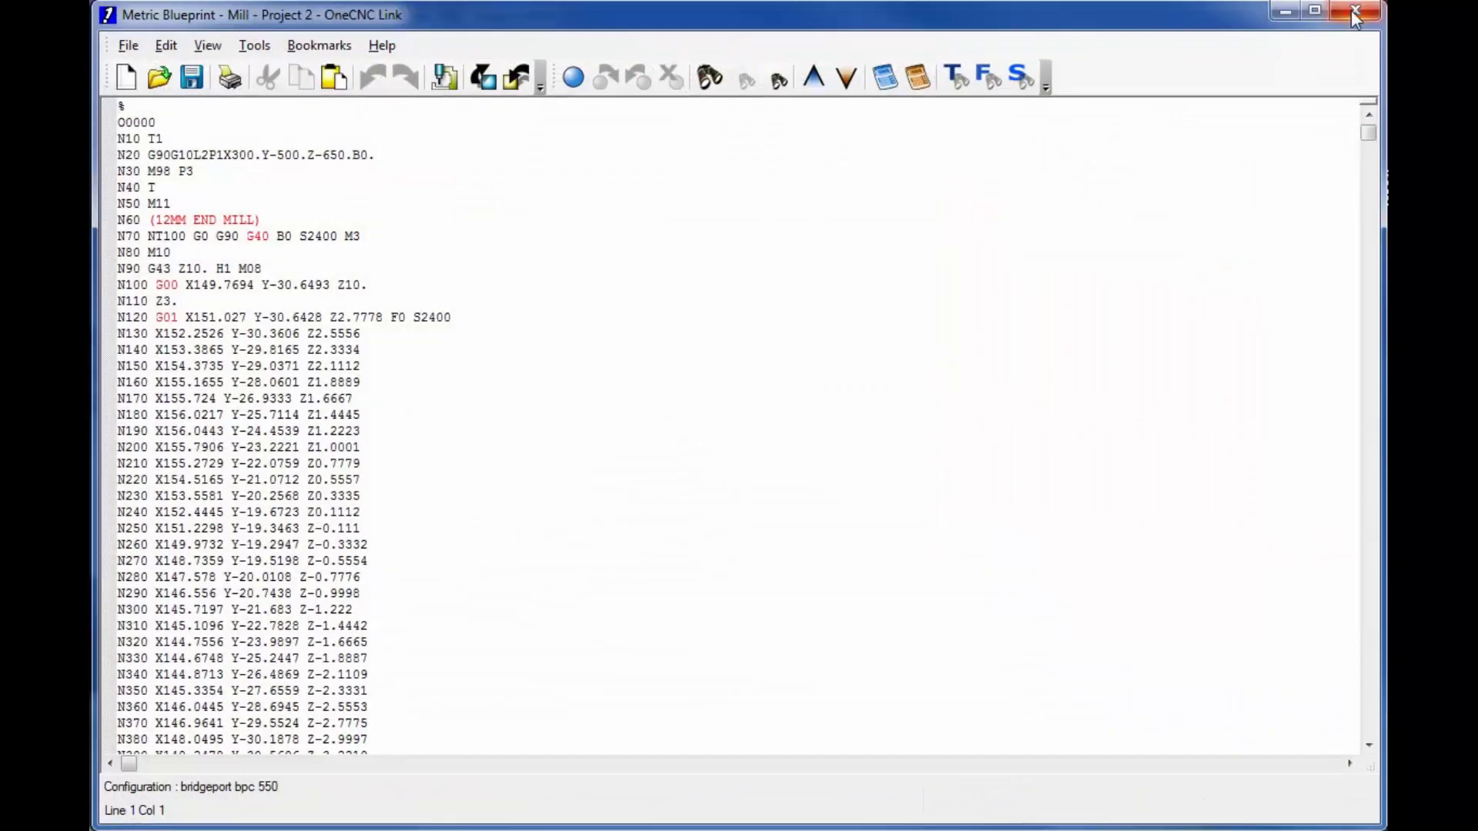
pyautogui.click(1355, 12)
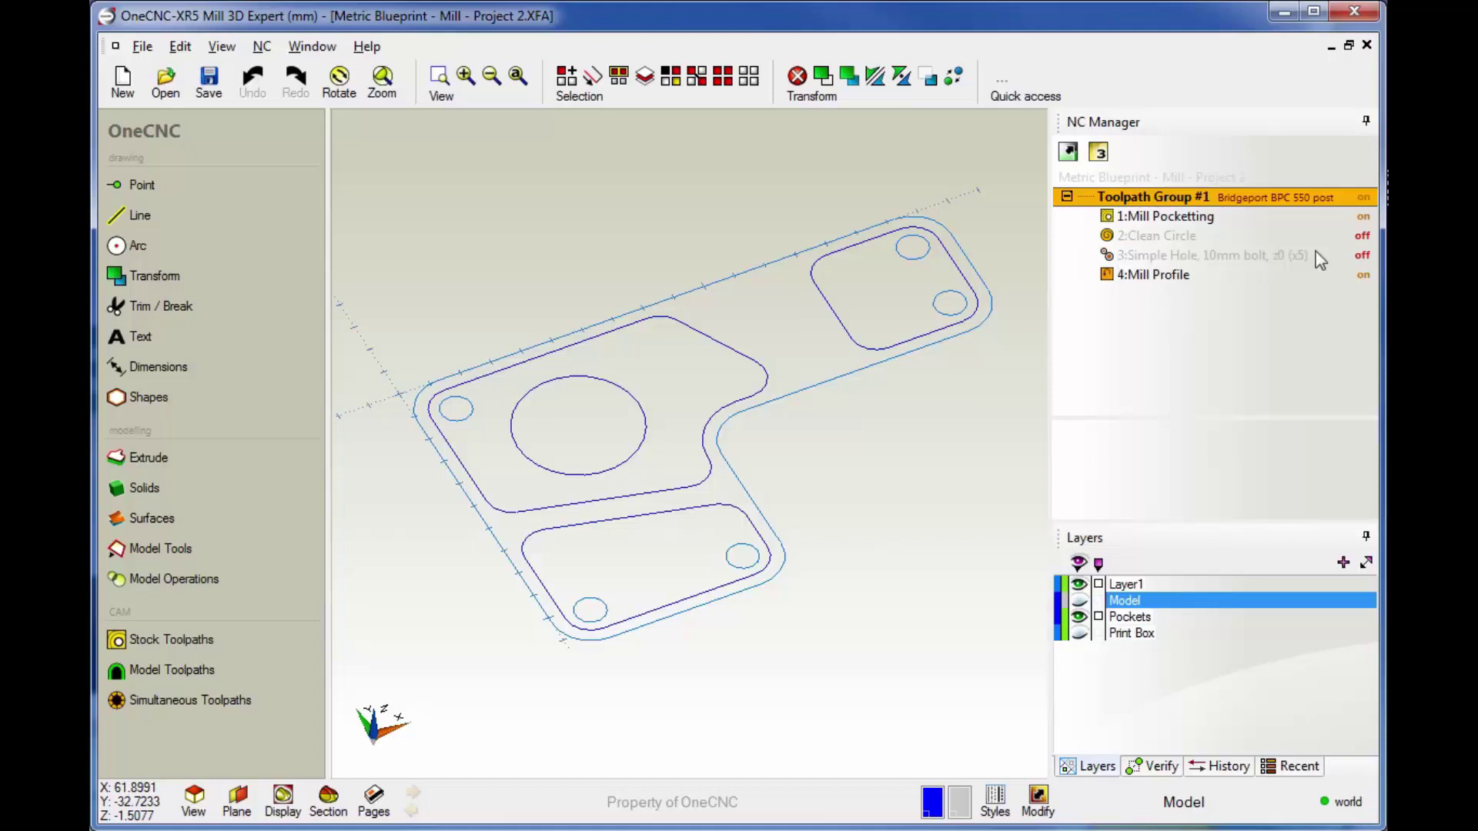
# - Switch the Clean Circle and Simple Hole operations back on
pyautogui.click(1364, 237)
pyautogui.click(1364, 256)
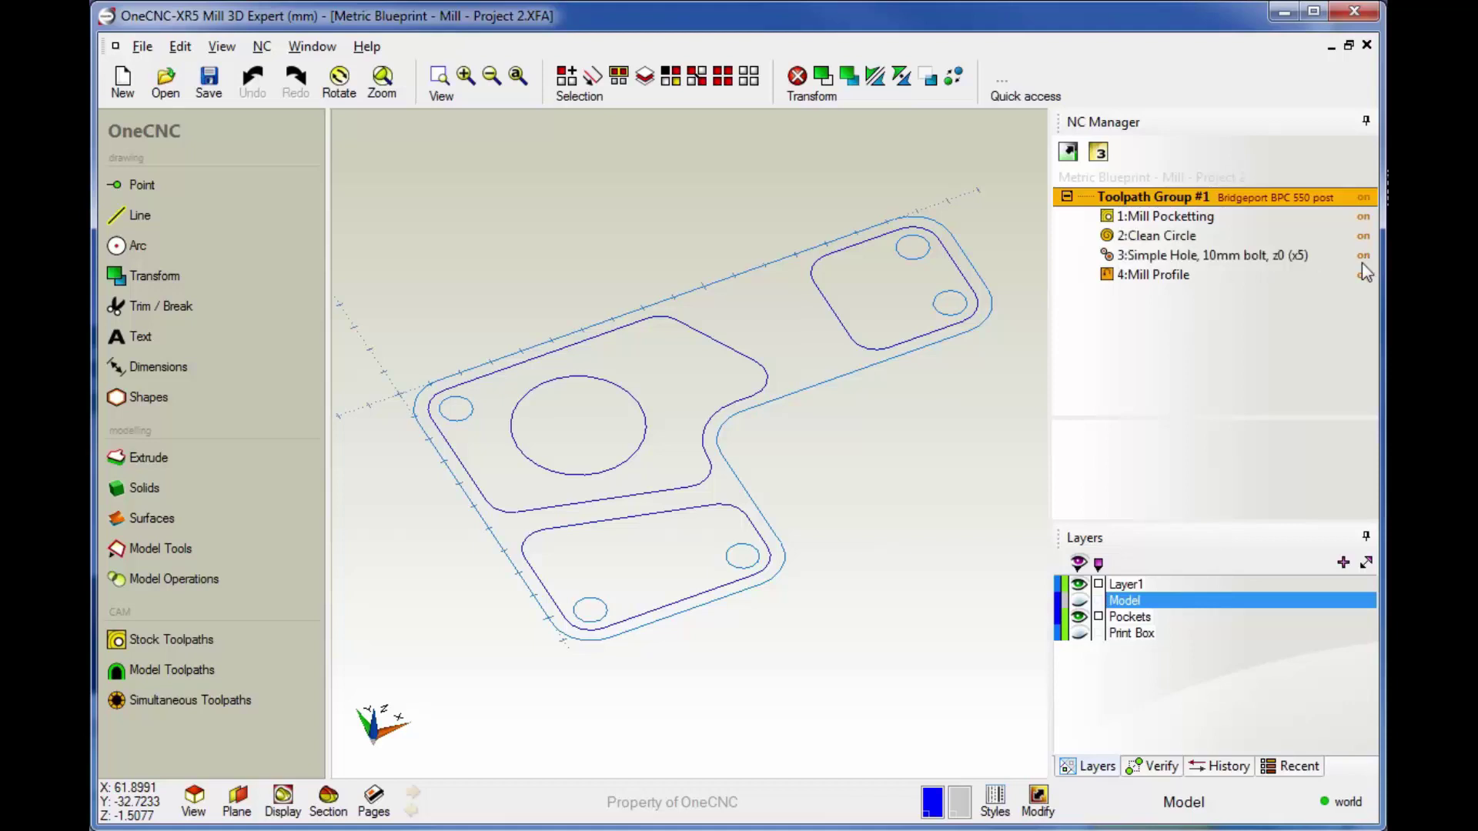